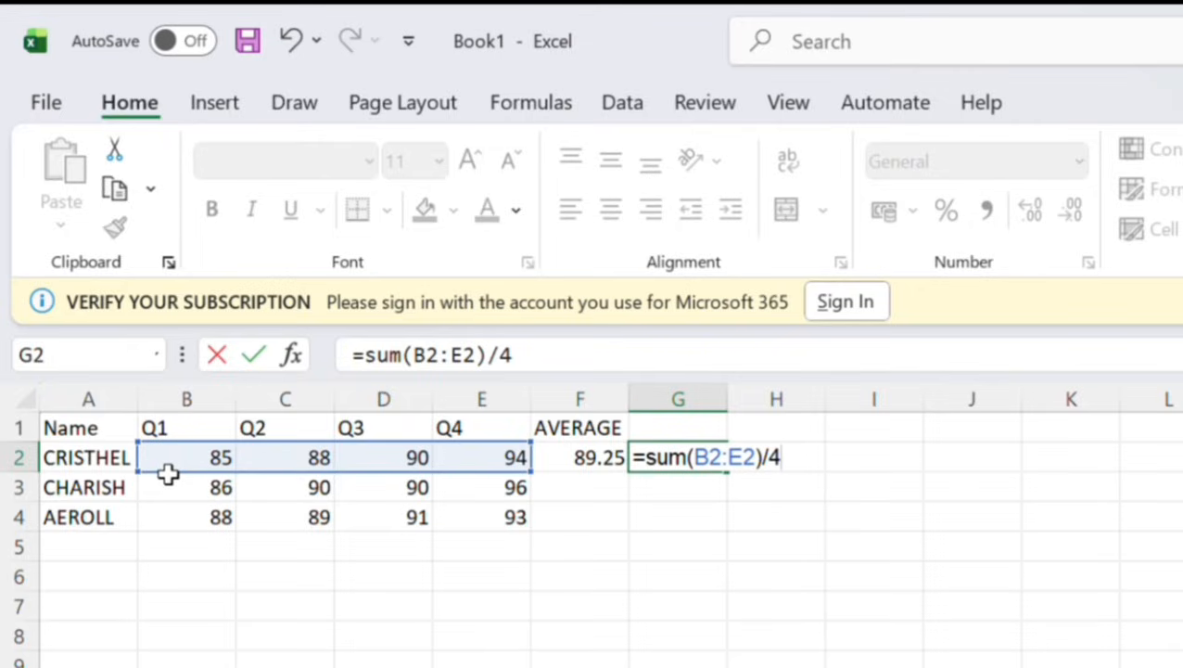
Confirm =SUM(B2:E2)/4 in G2 and fill the average formulas in F2 and G2 down to row 4
key(Return)
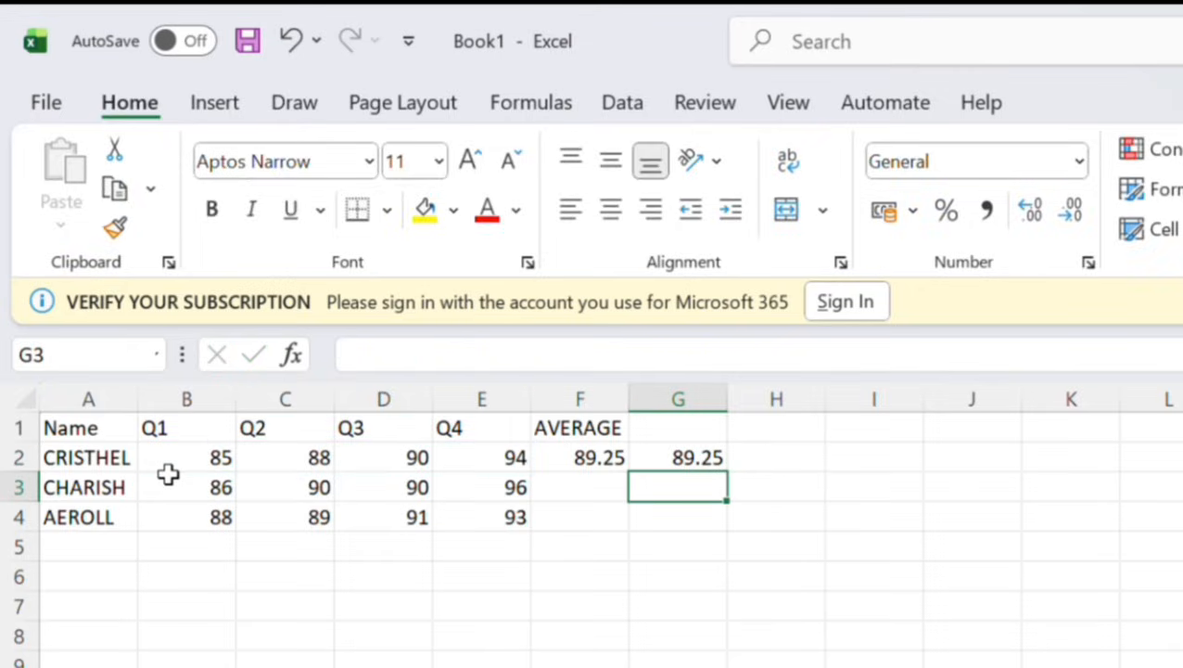
click(598, 467)
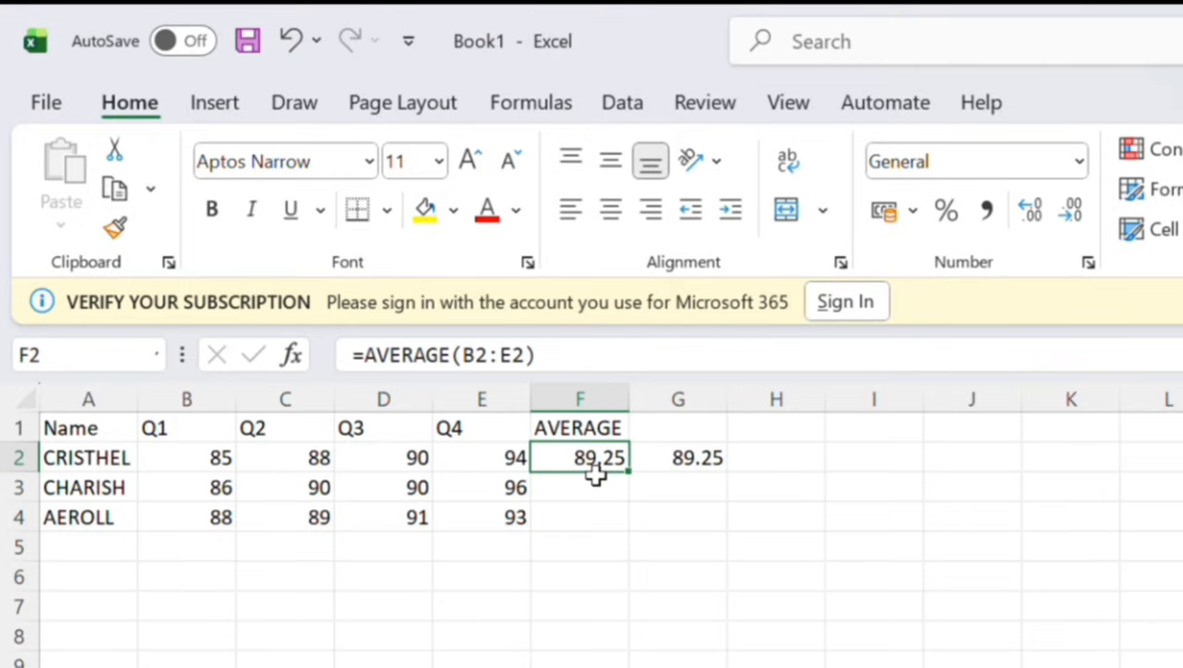
drag(630, 474, 629, 551)
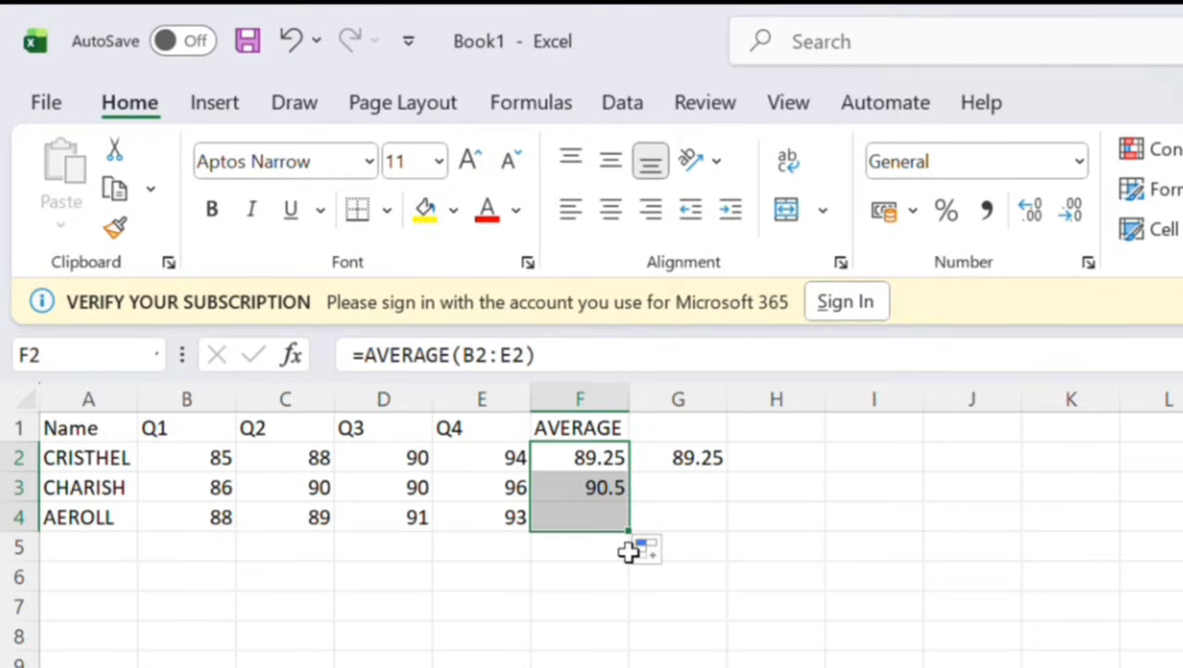
click(686, 456)
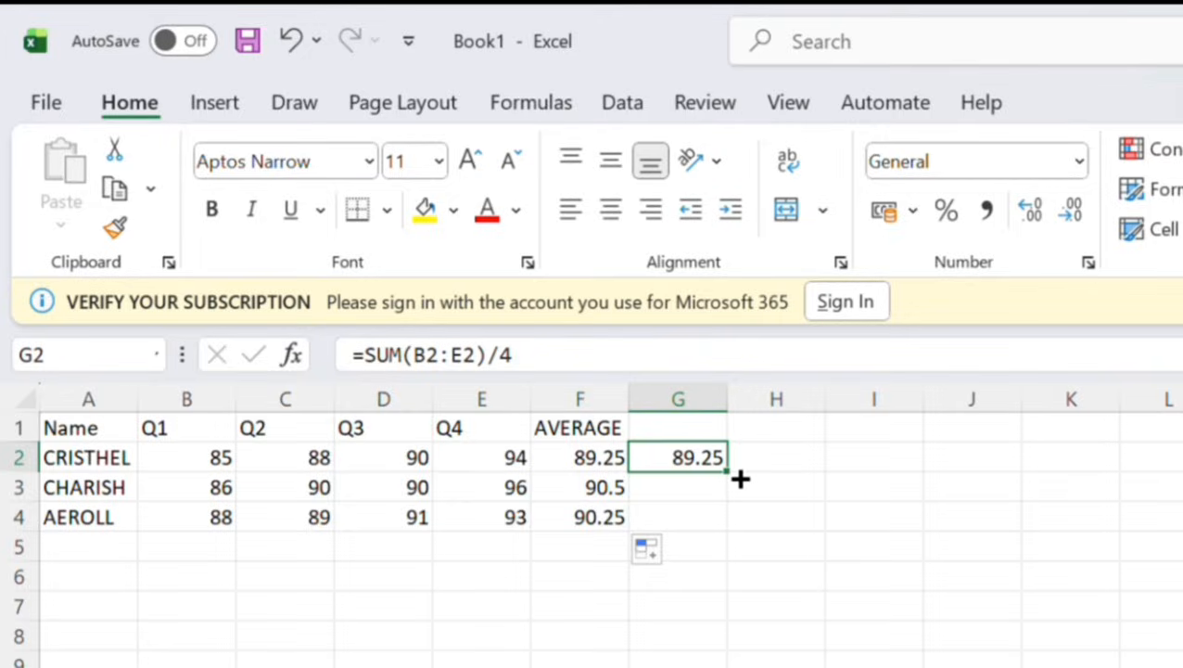
drag(730, 473, 734, 545)
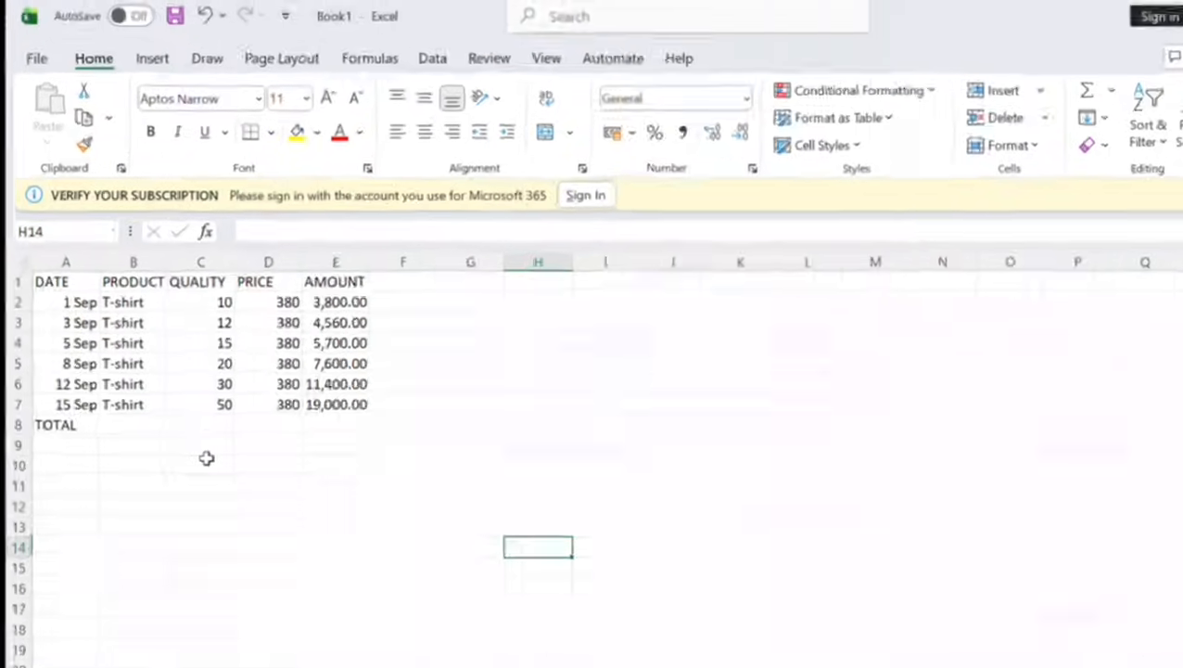
Total the QUALITY column in C8 with the formula =SUM(C2:C7)
click(198, 429)
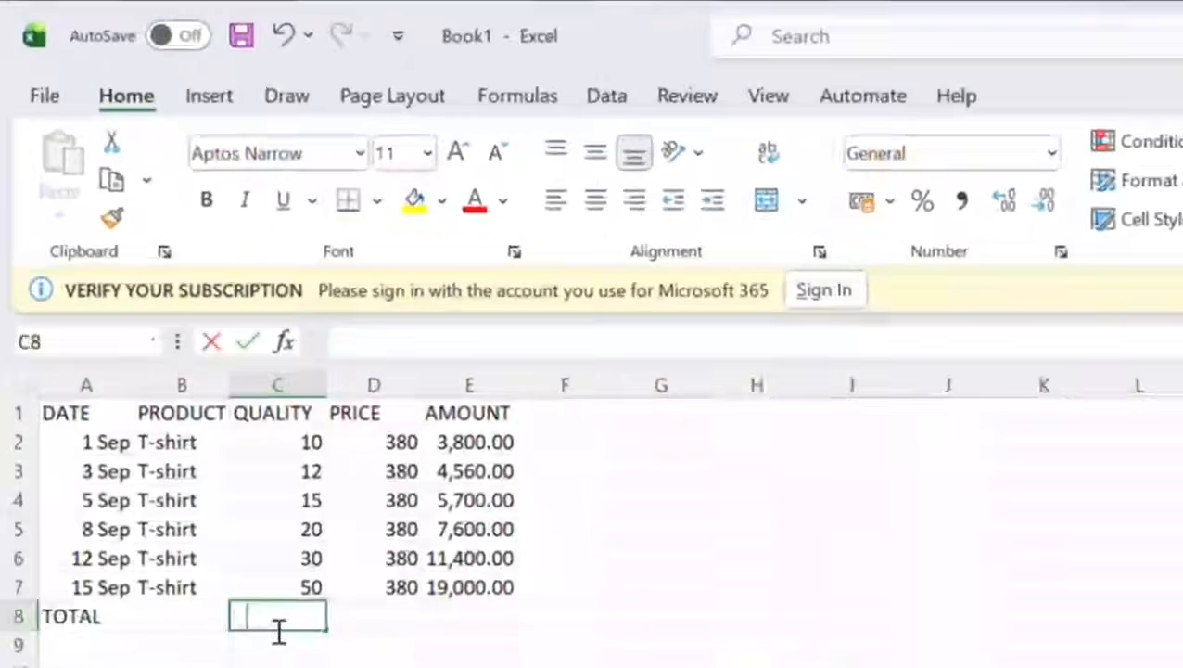
text(=sum()
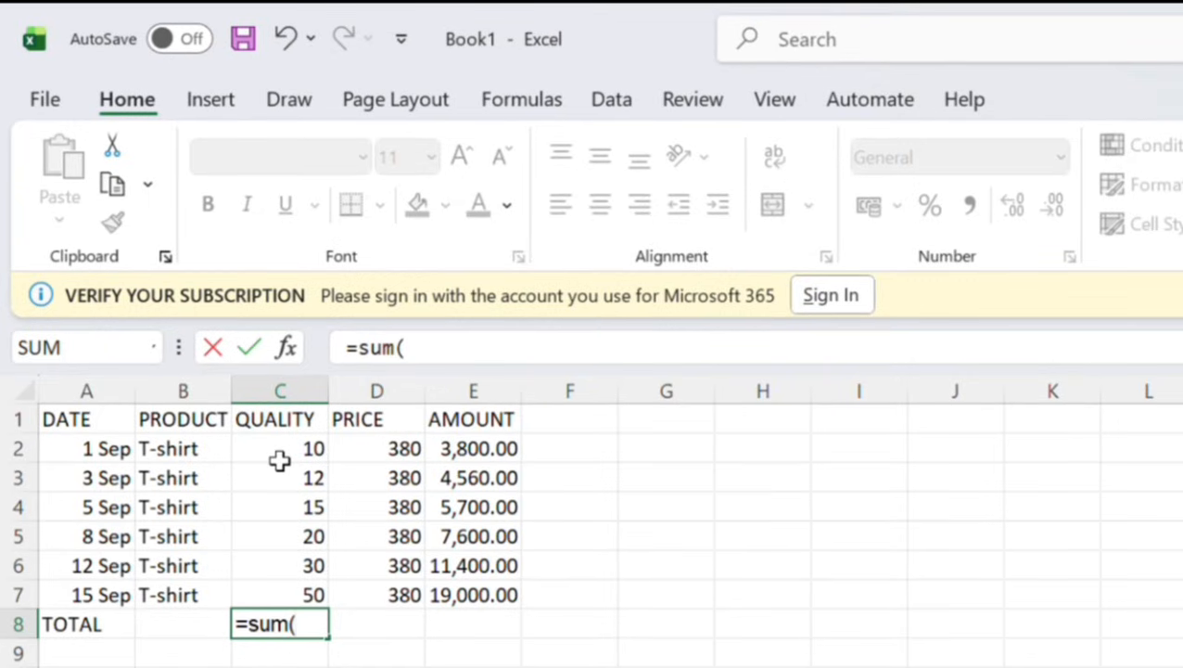
drag(279, 461, 286, 604)
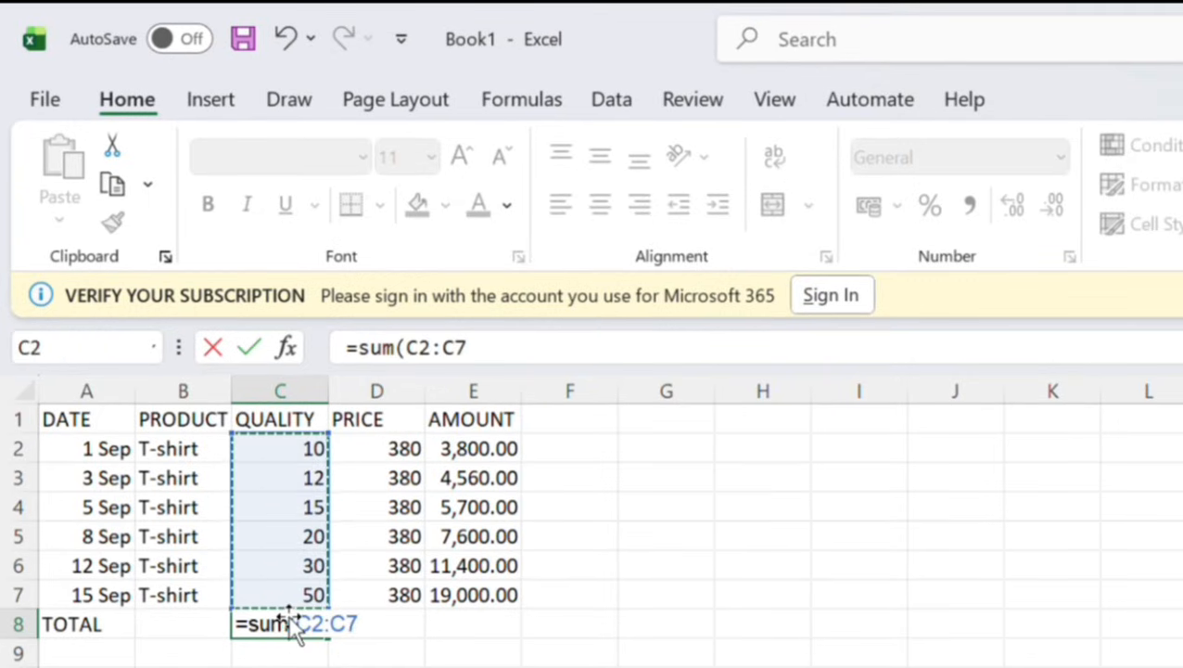
text())
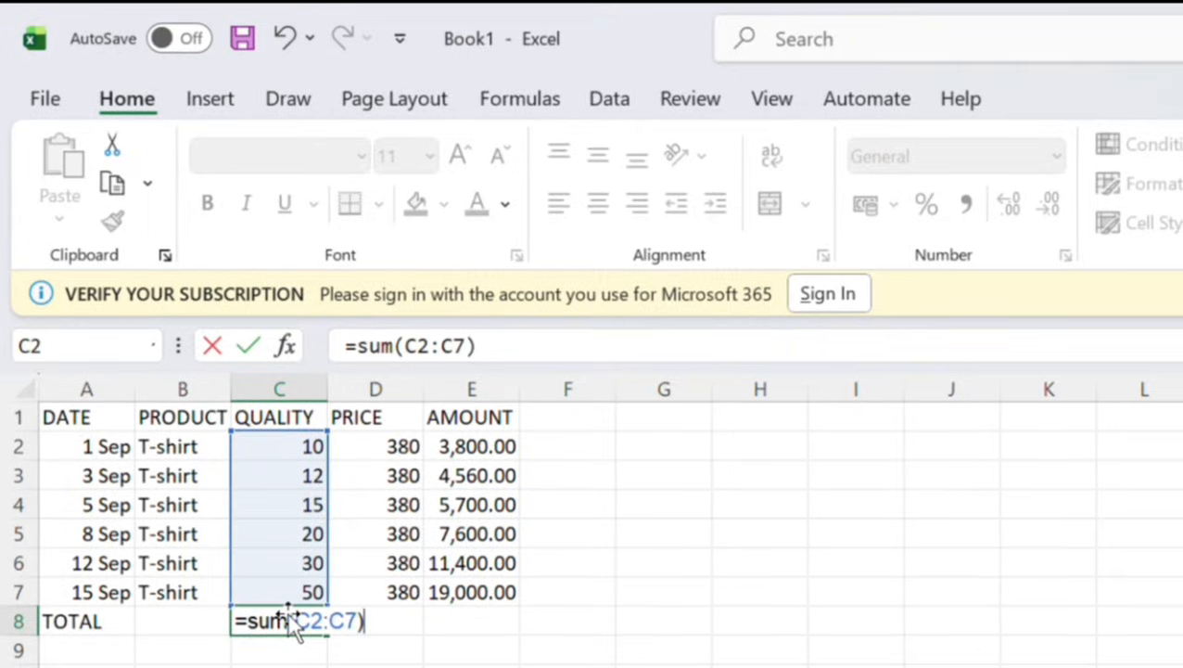
key(Return)
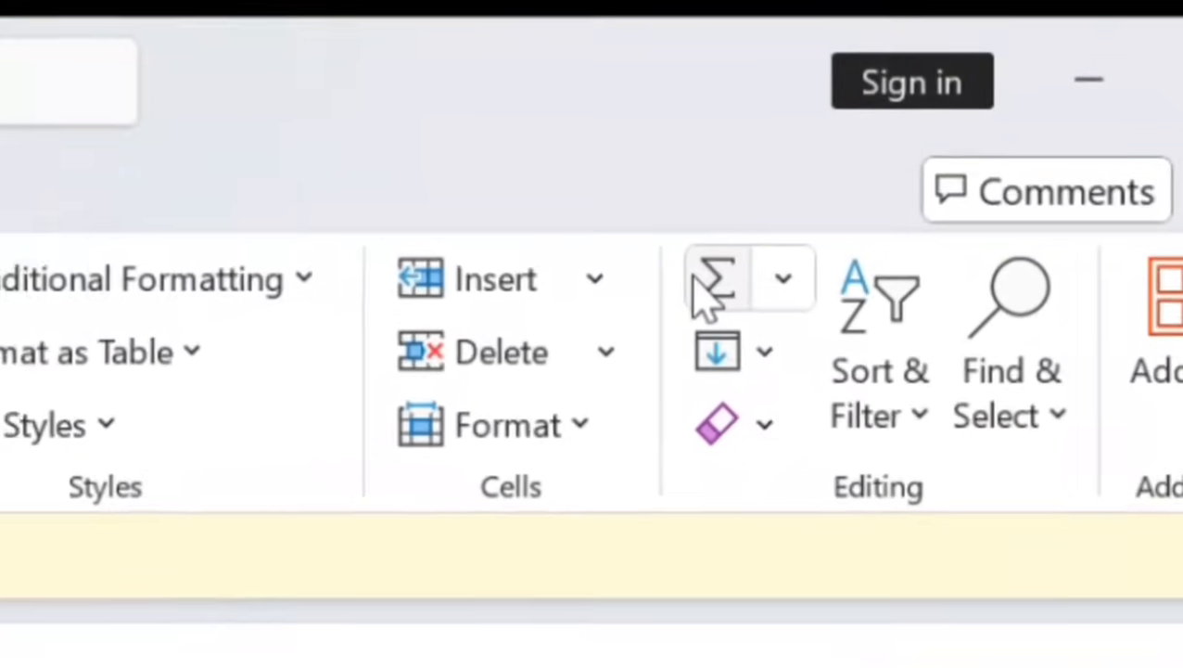
Total the PRICE and AMOUNT columns in D8 and E8 with AutoSum
click(841, 218)
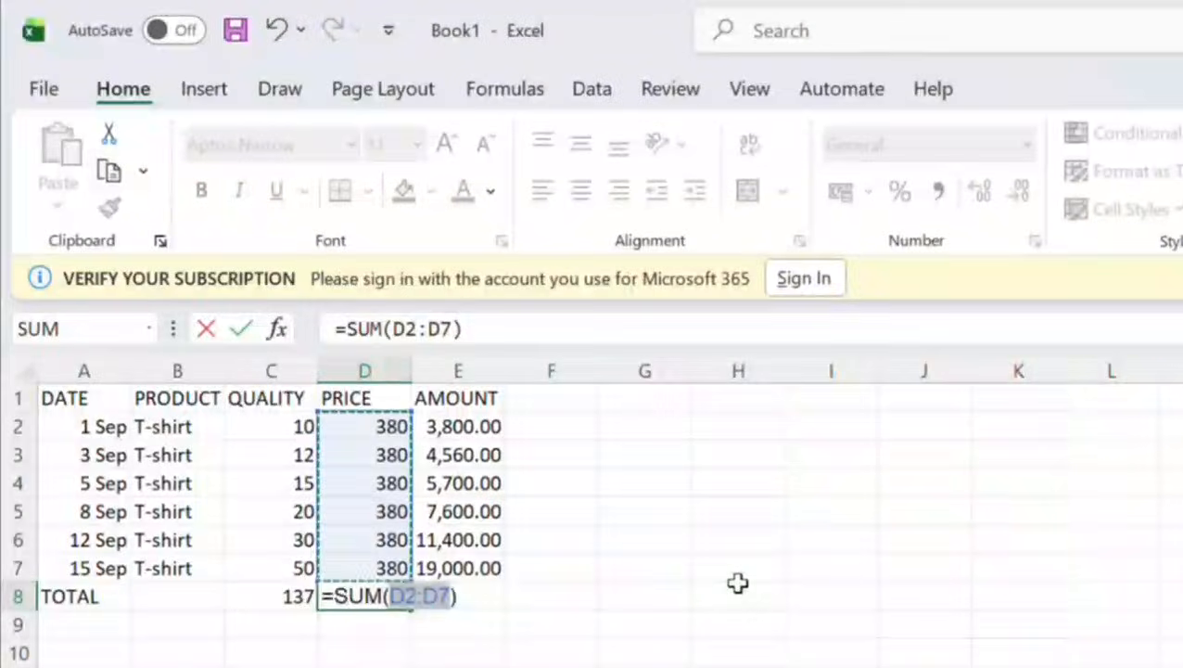
key(Return)
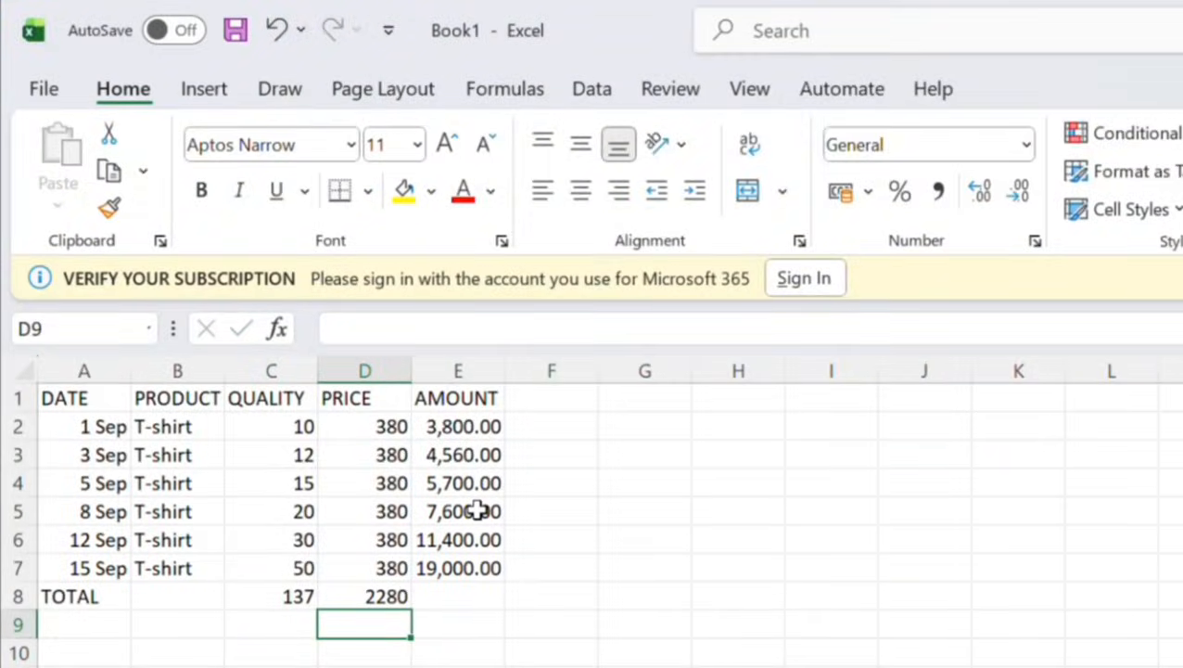
click(470, 603)
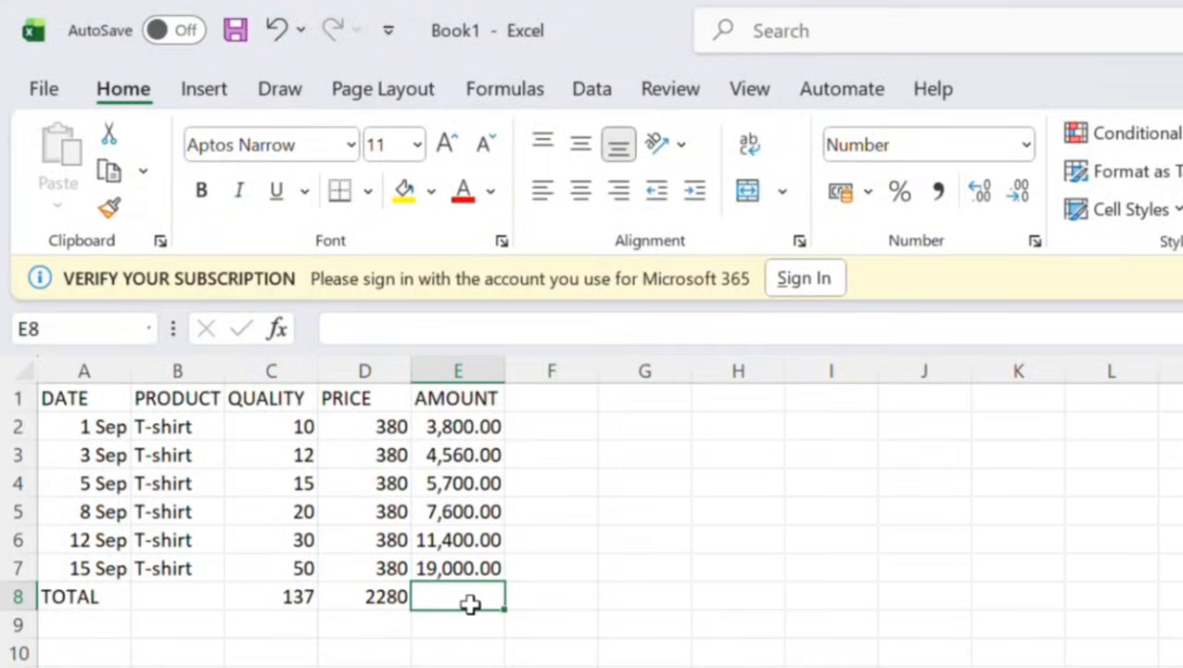
key(alt+equal)
key(Return)
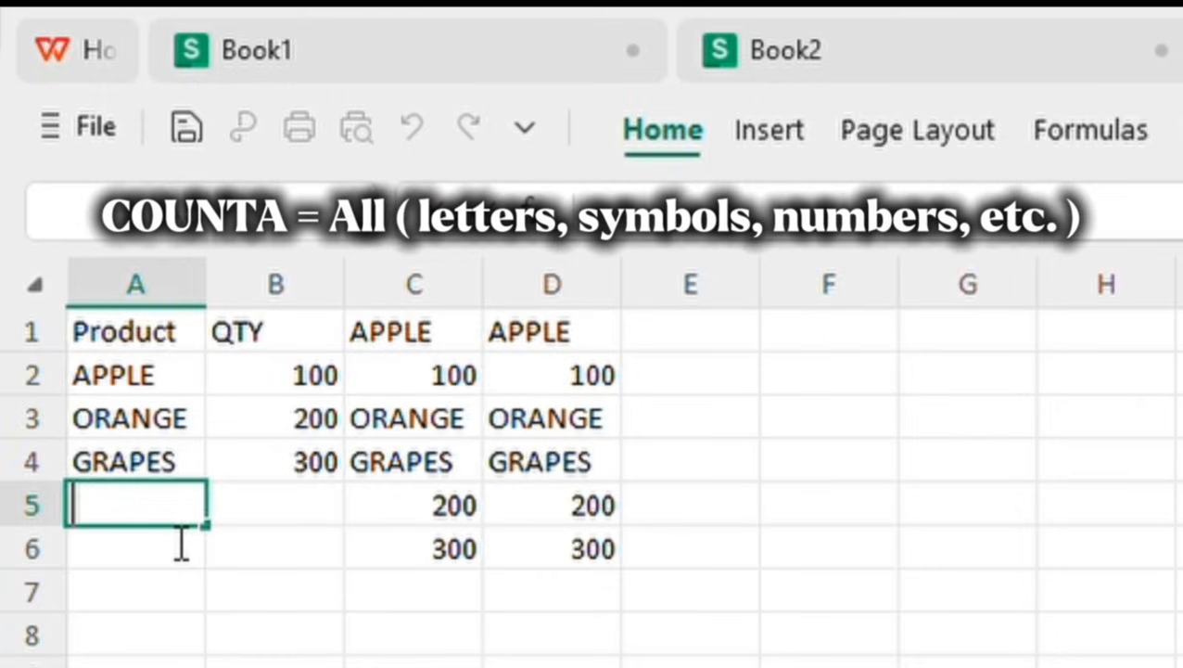
Enter a COUNT formula in A5 over the product names in A2:A4
text(=COUNT()
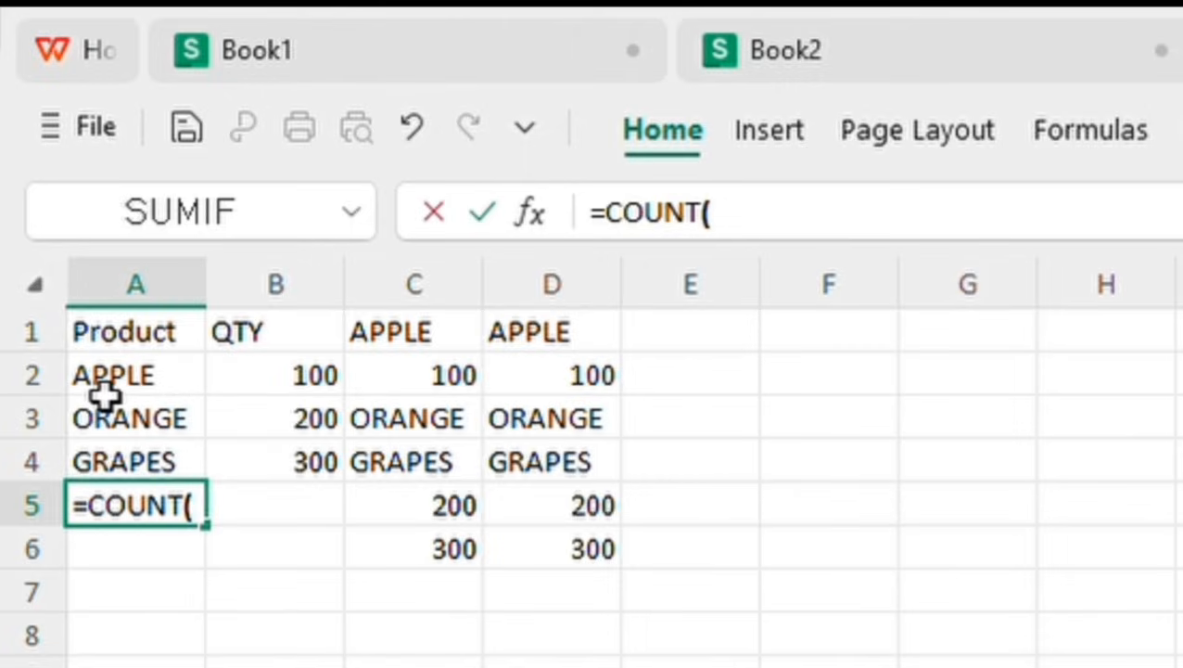
drag(106, 390, 106, 461)
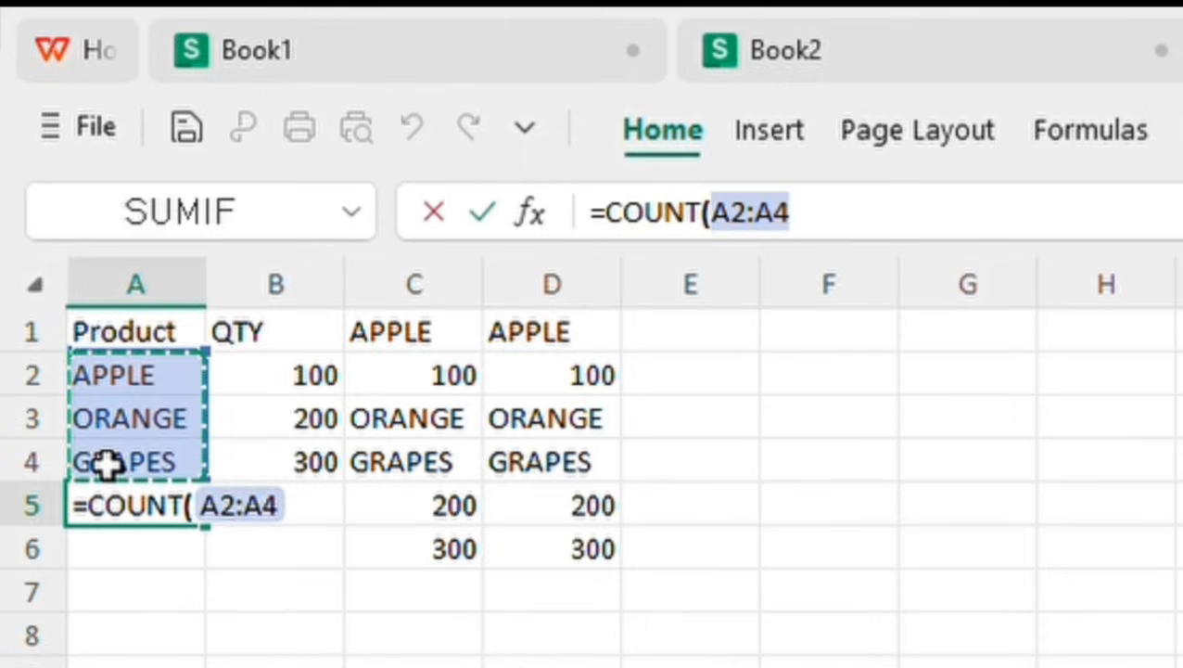
key(Return)
Enter a COUNTA formula in A6 over the product names in A2:A4
double_click(127, 560)
text(=)
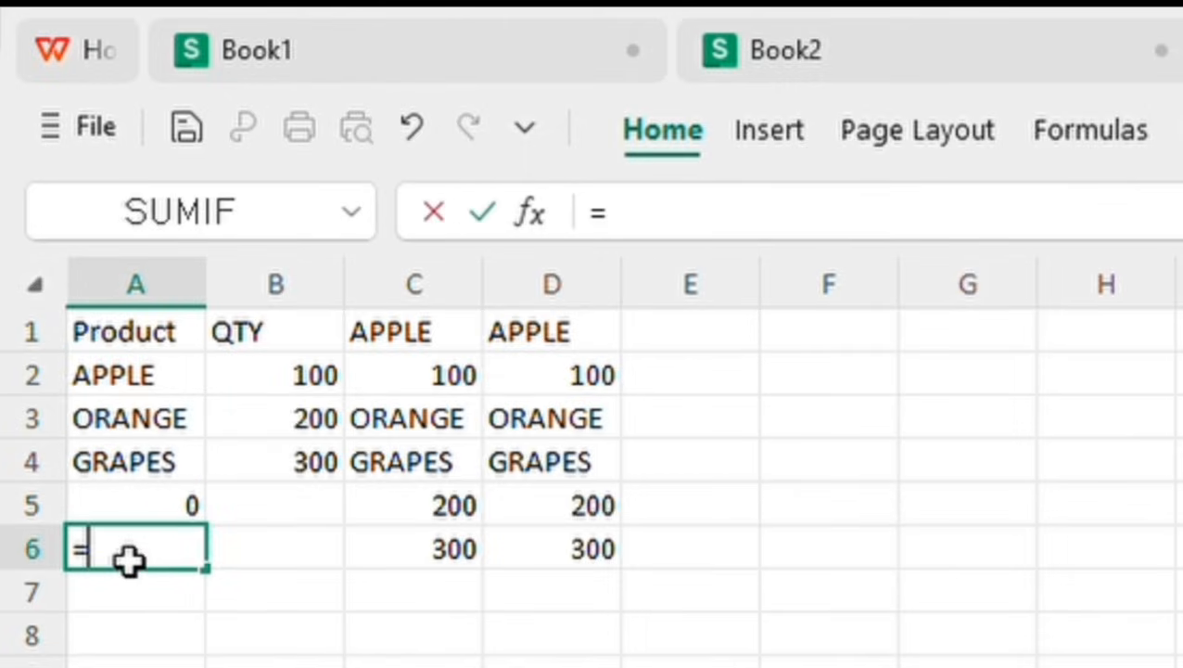
text(COUNT)
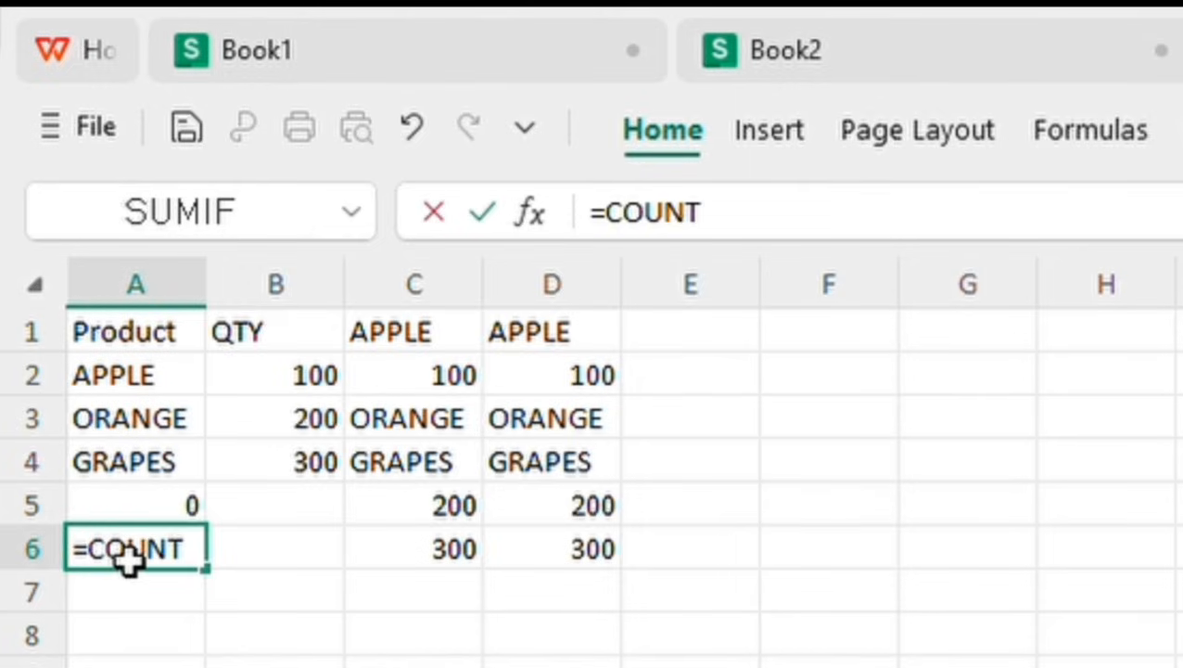
text(A()
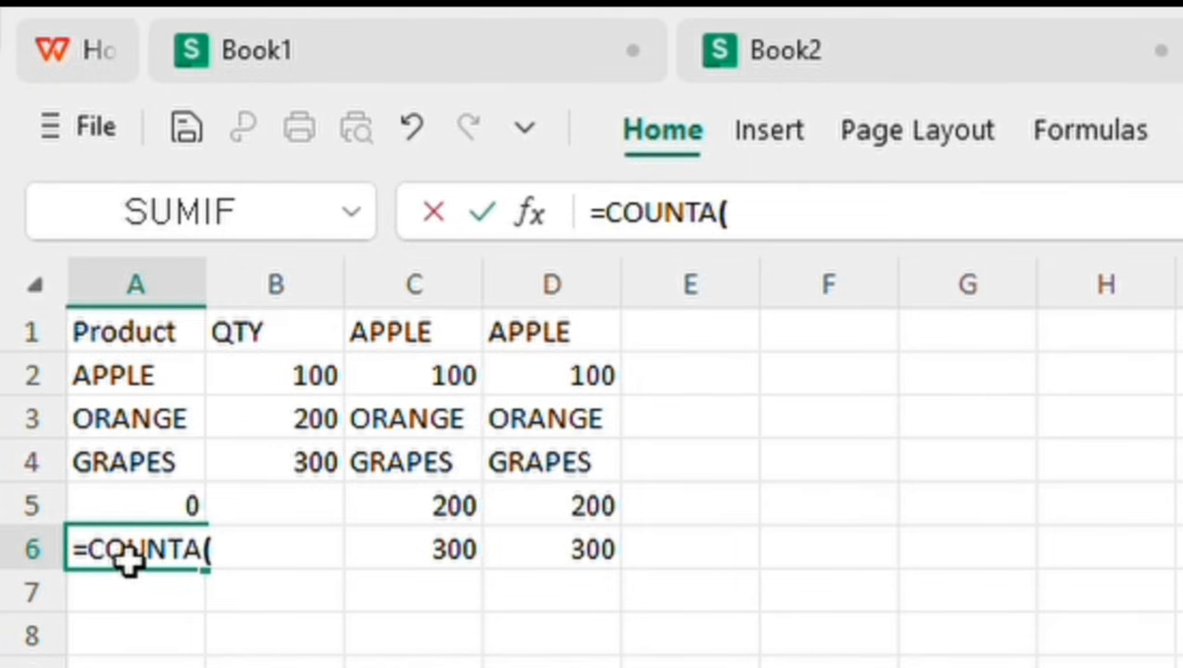
drag(101, 377, 109, 475)
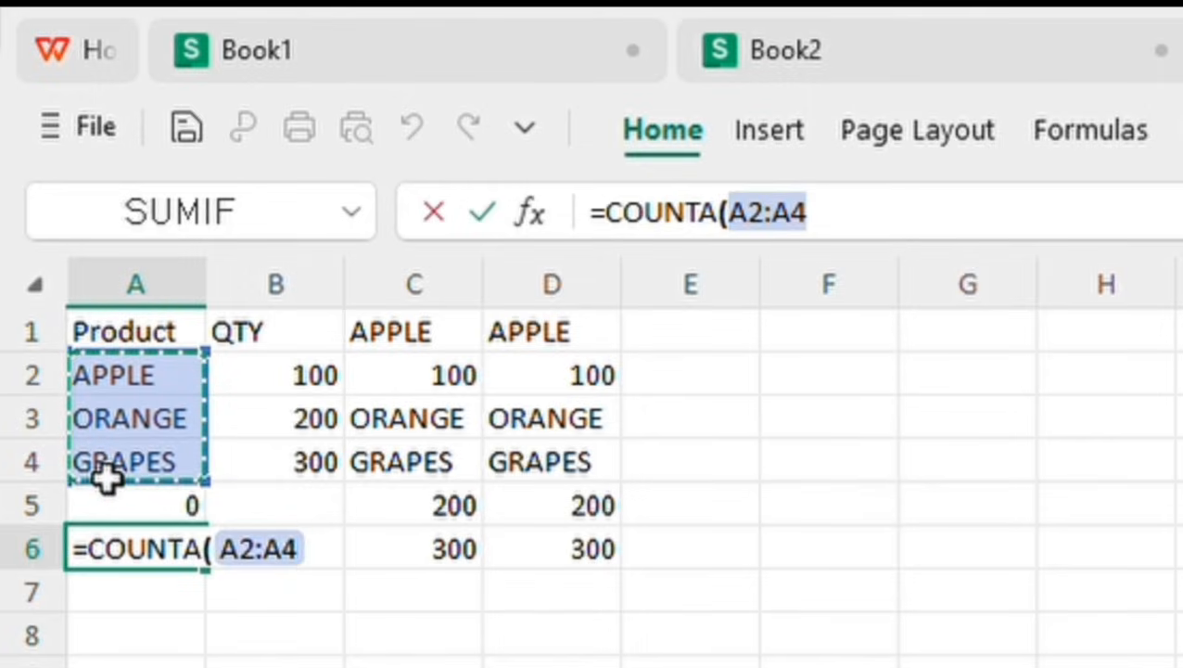
key(Return)
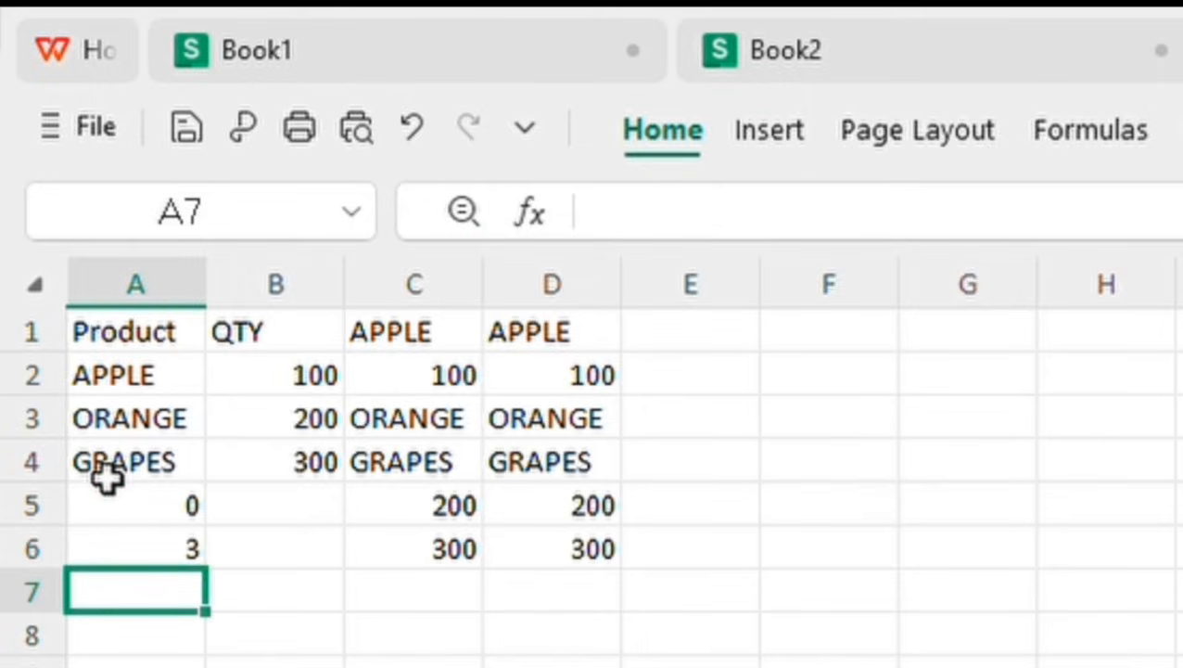
Enter a COUNTA formula in B5 over the QTY values in B2:B4
click(307, 518)
text(=COUNTA)
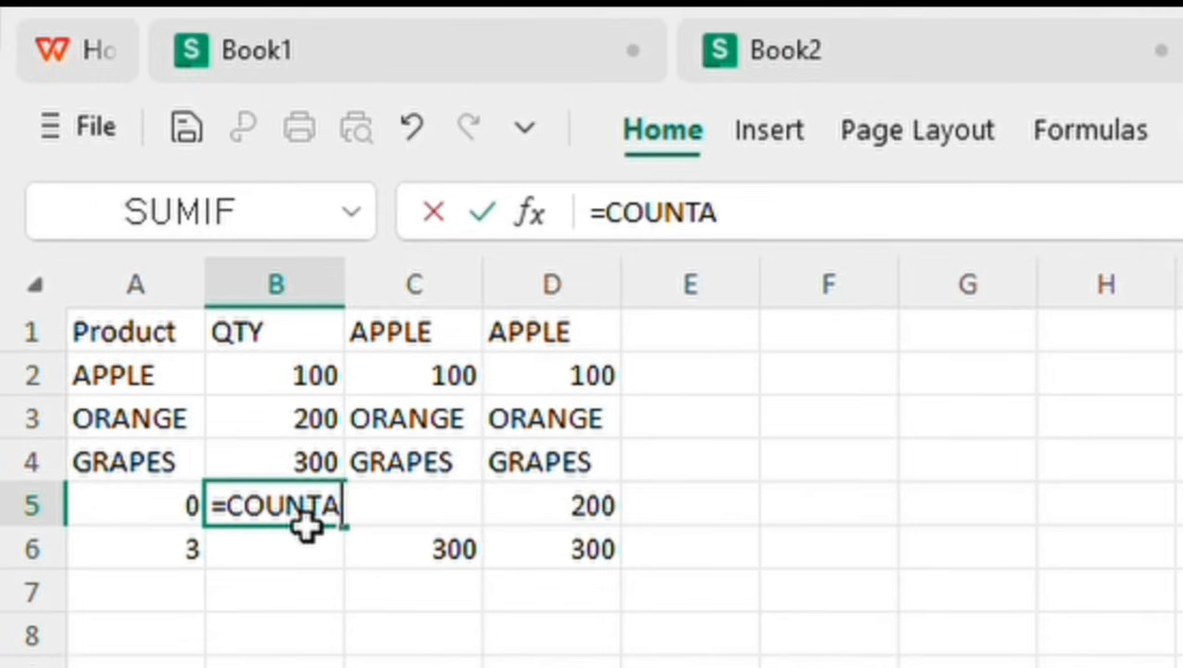
text(()
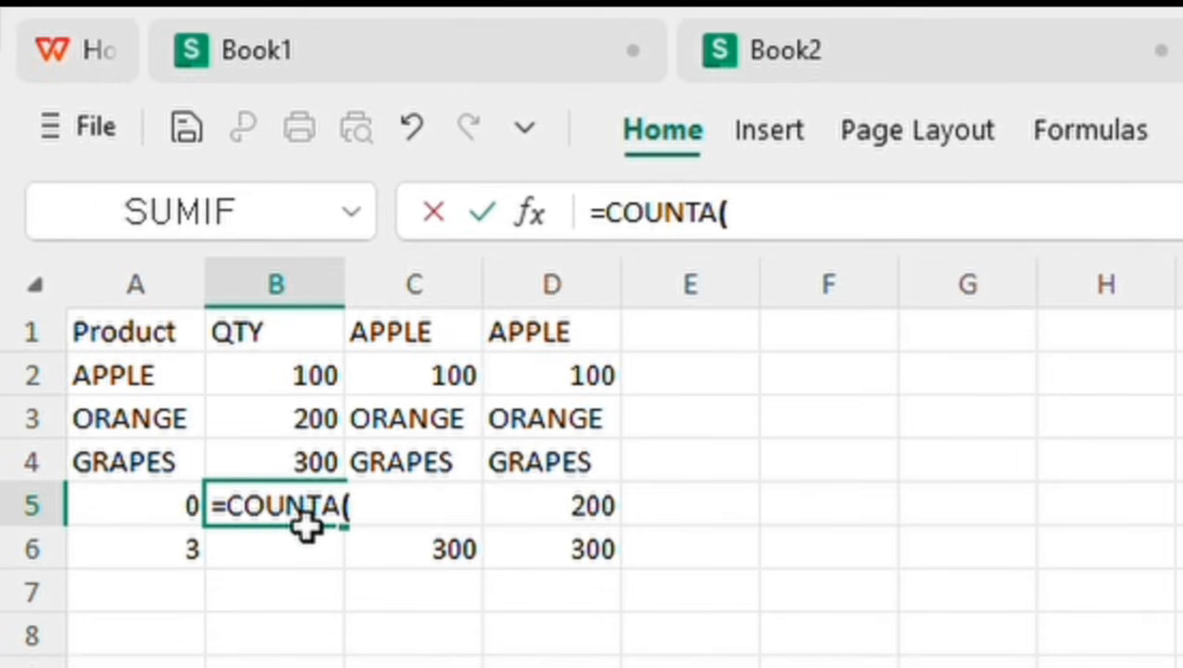
drag(261, 382, 276, 459)
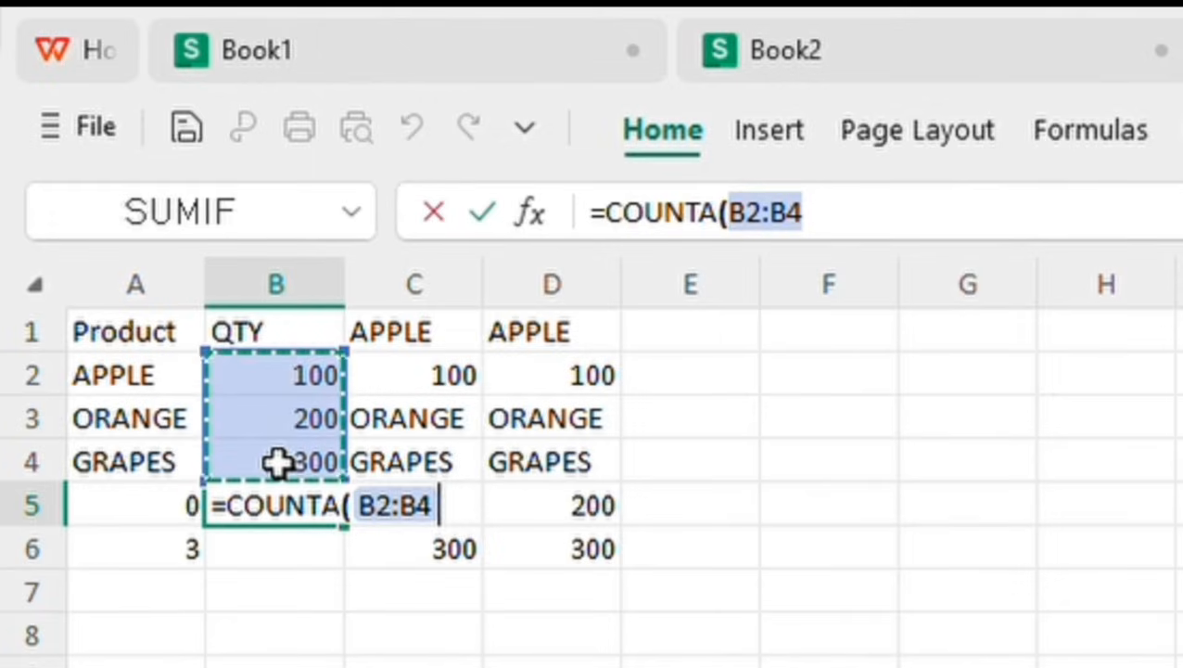
key(Return)
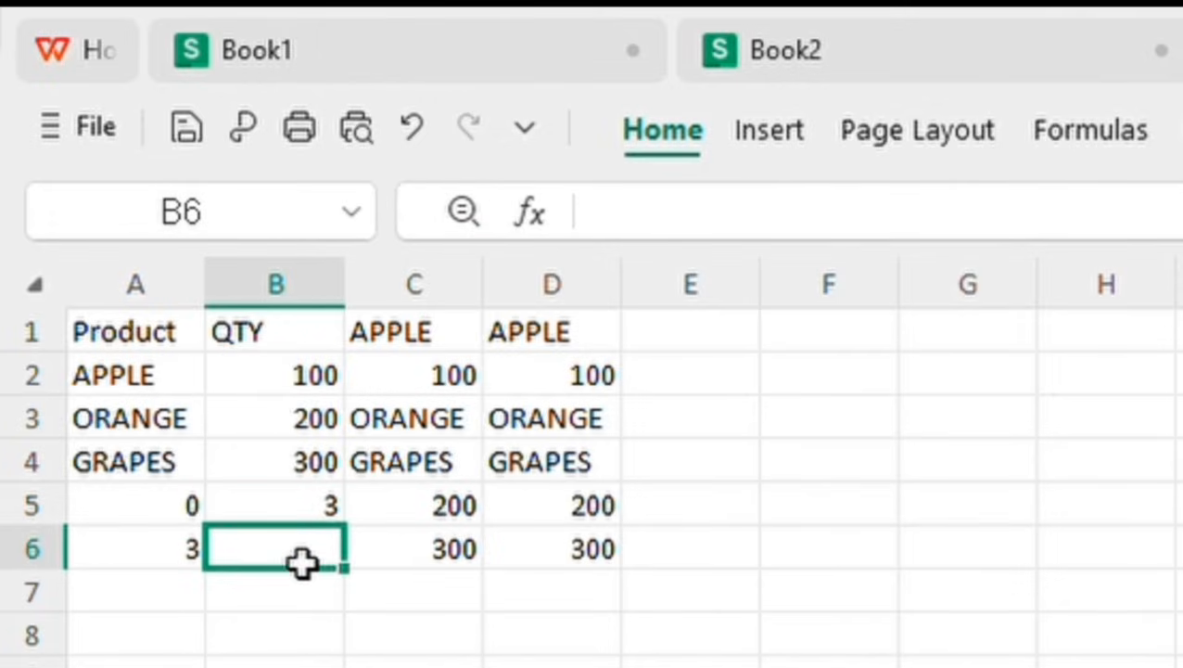
Enter a COUNT formula in B6 over the QTY values in B2:B4
text(=COUNT)
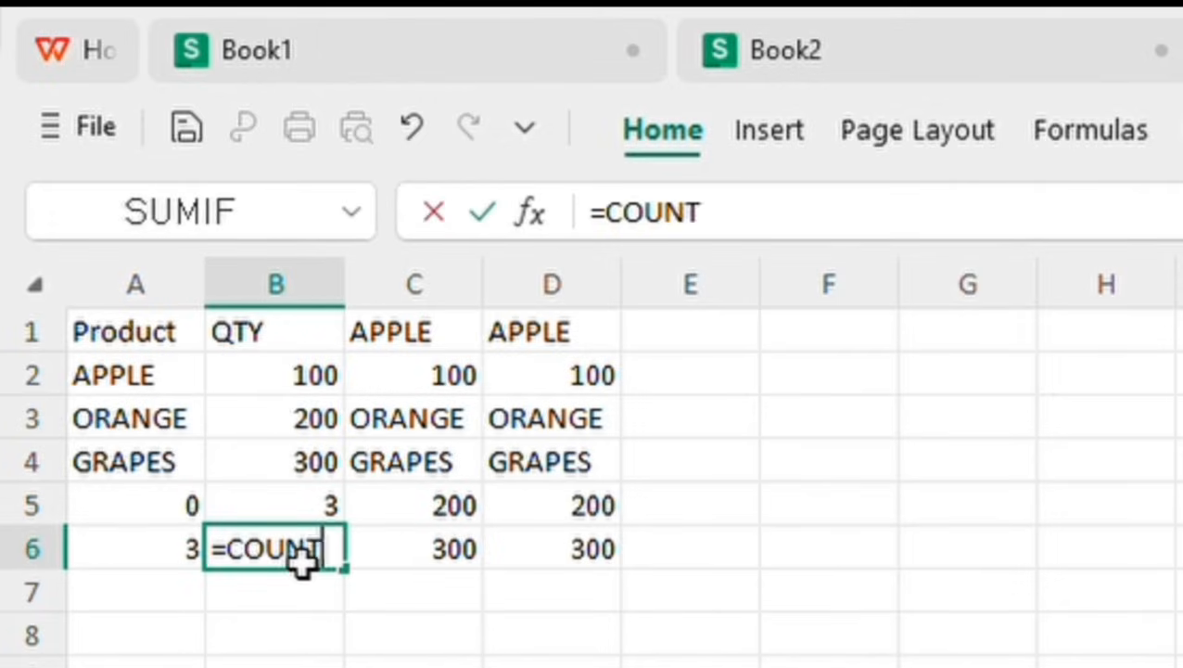
text(()
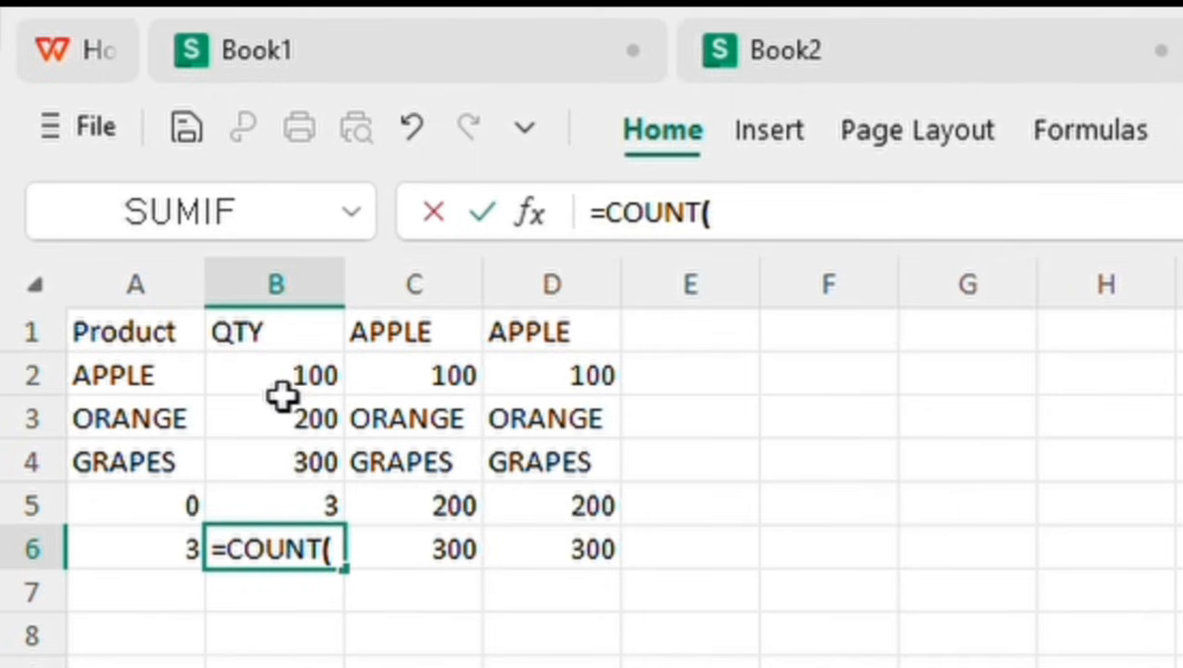
mouse_move(282, 390)
mouse_down()
mouse_move(286, 502)
mouse_move(290, 464)
mouse_up()
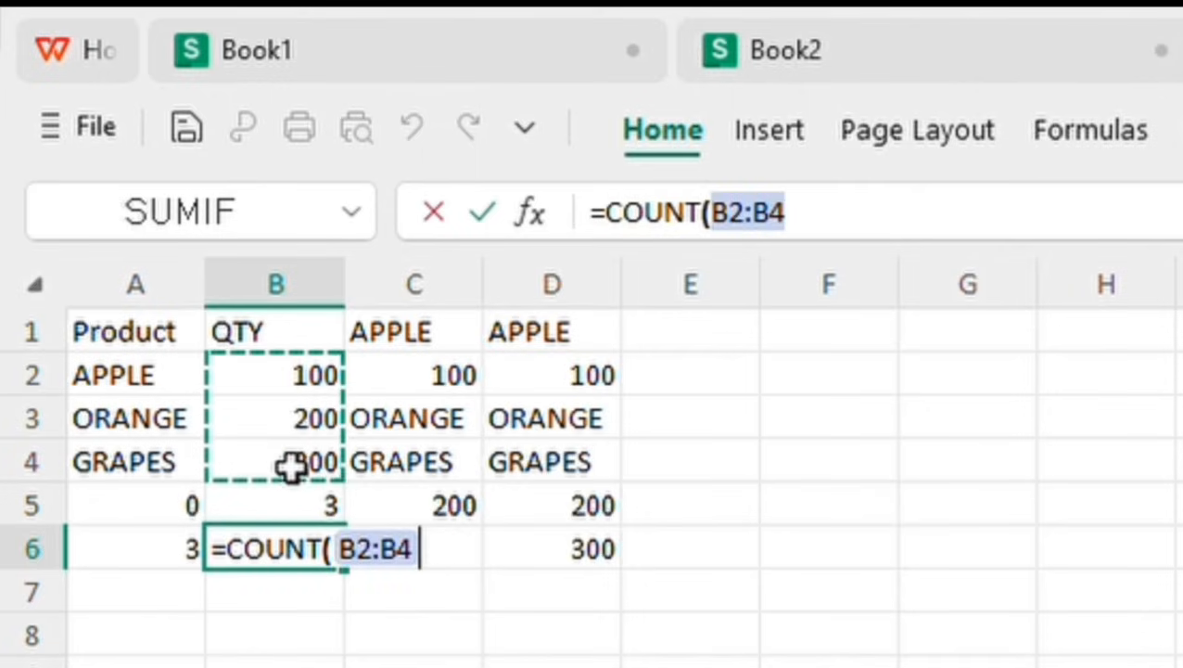
key(Return)
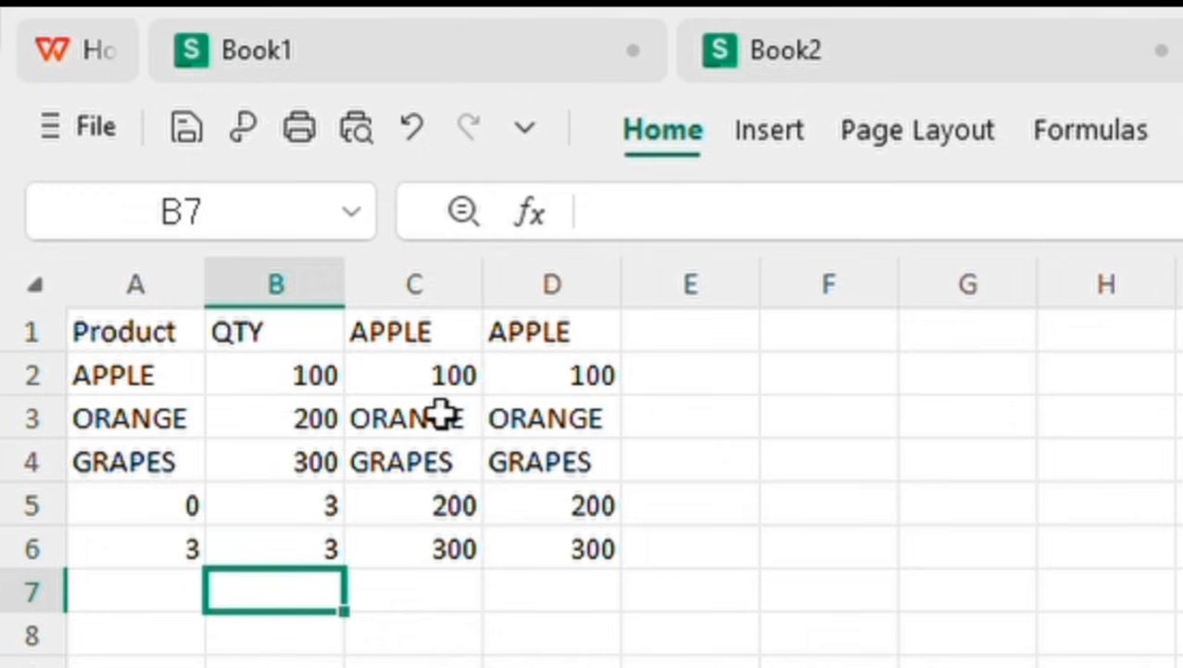
Enter a COUNT formula in C7 over the mixed text and numbers in C2:C6
click(457, 592)
text(=COUNT()
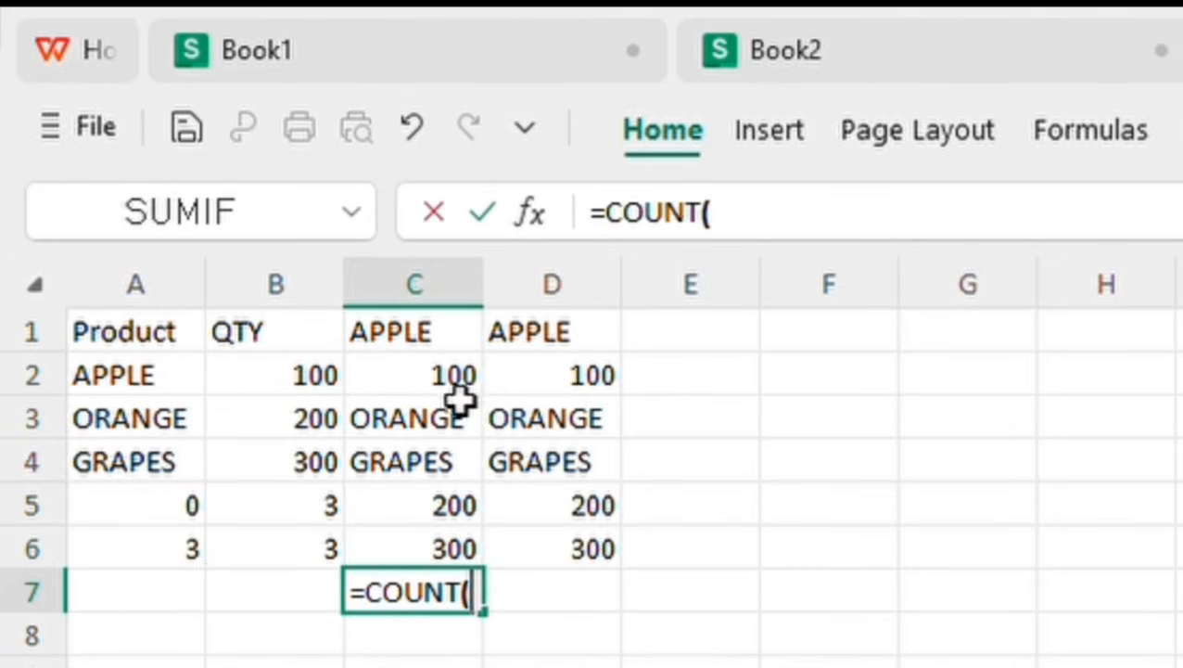
mouse_move(453, 390)
mouse_down()
mouse_move(438, 418)
mouse_move(442, 549)
mouse_up()
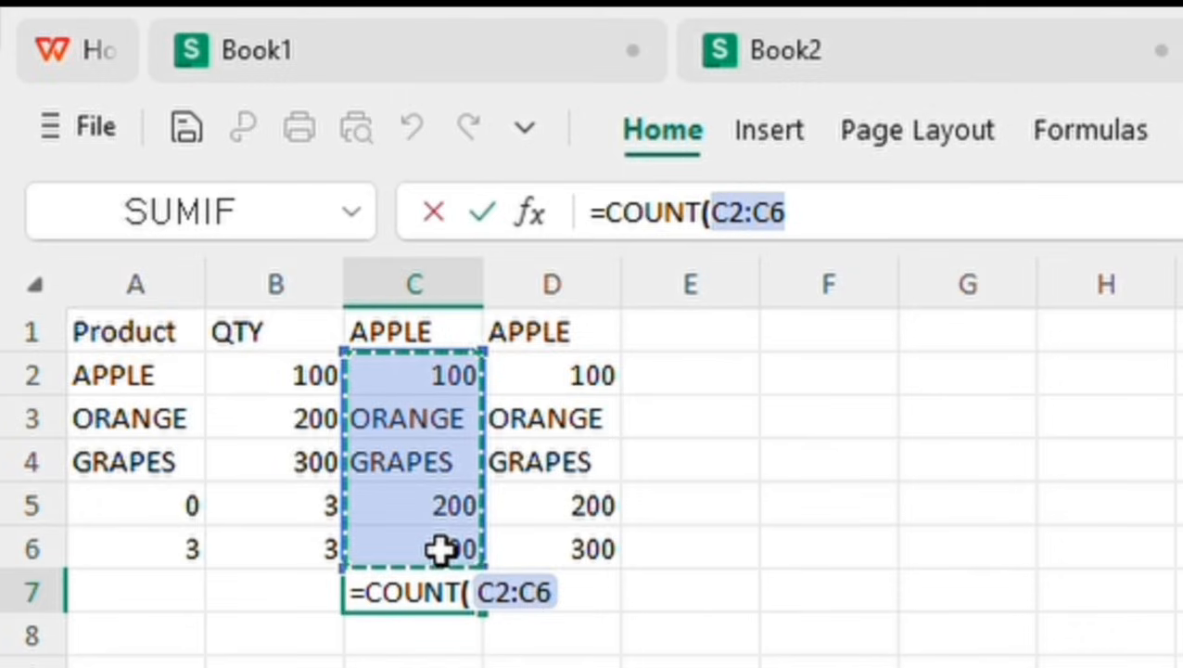
key(Return)
Enter a COUNTA formula in D7 over the mixed text and numbers in D2:D6
click(600, 595)
text(=COUN)
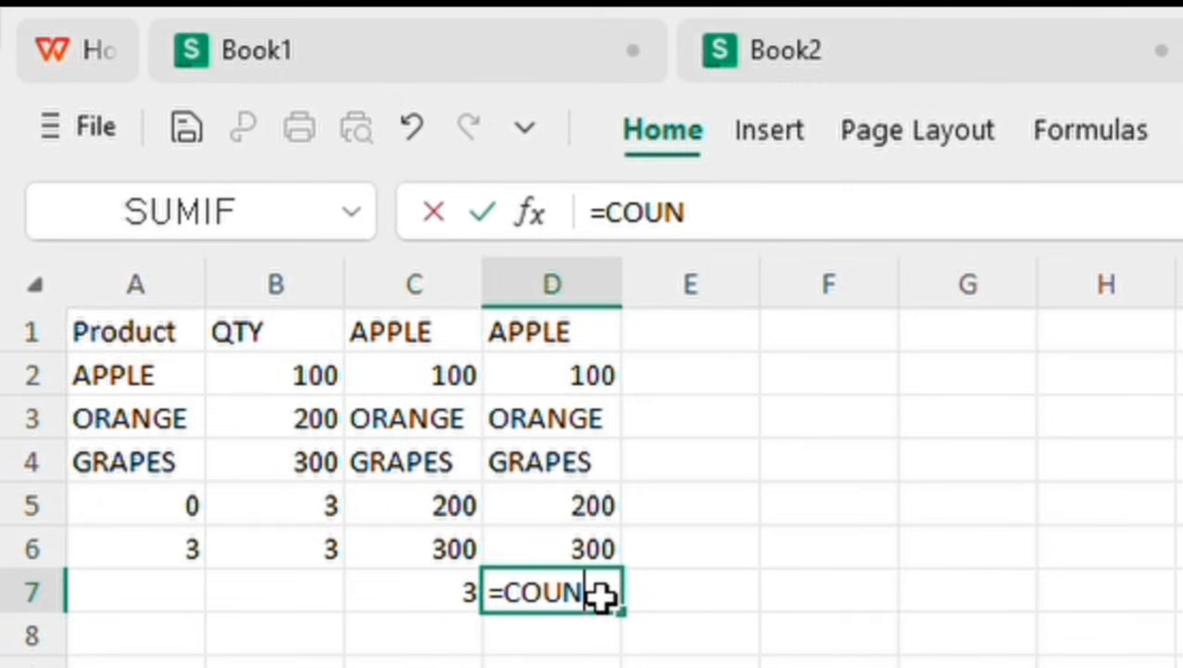
text(TA()
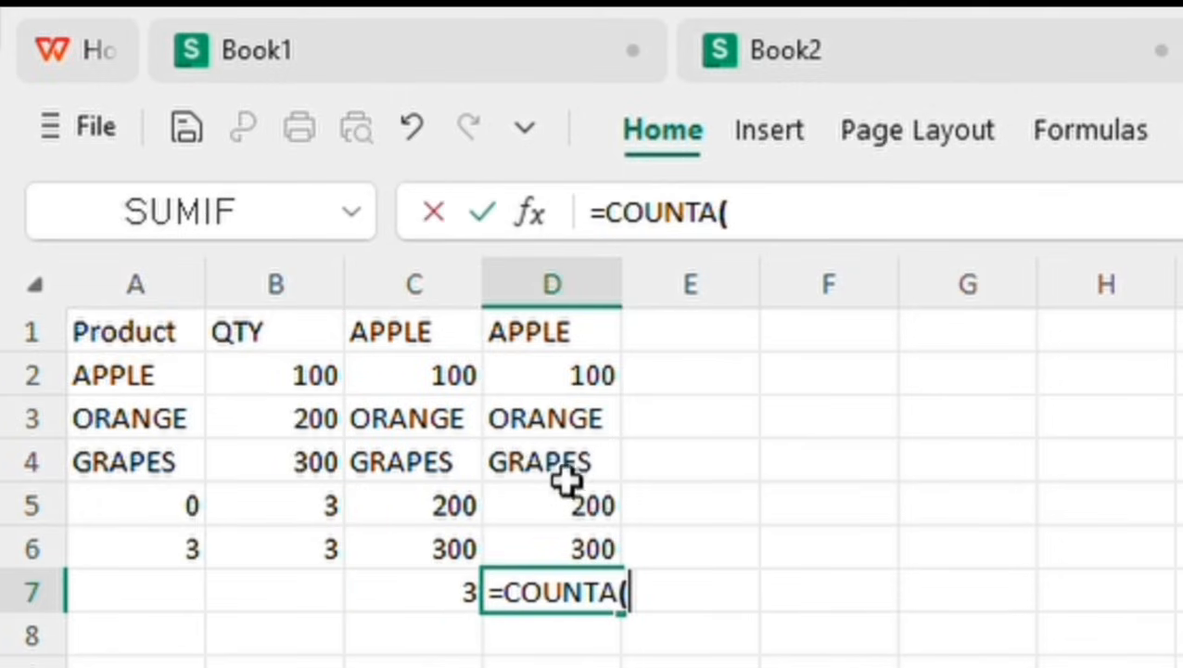
drag(536, 383, 548, 545)
key(Return)
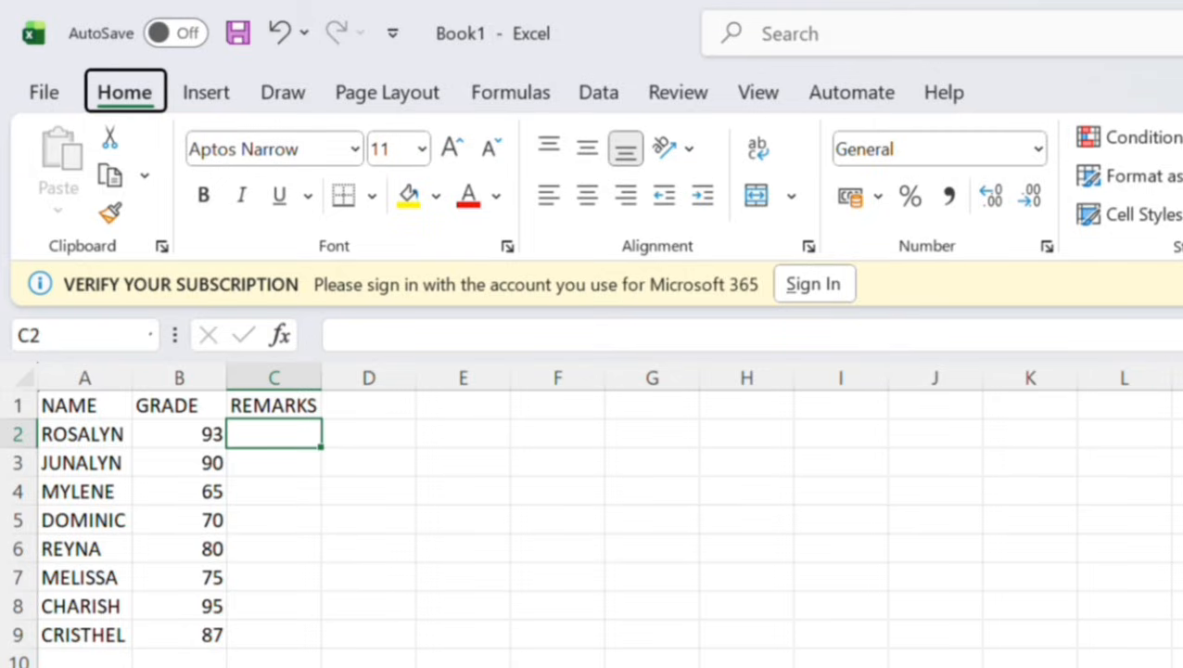
Enter an IF formula in C2 returning "Pass" when B2 is above 75 and "Fail" otherwise, and fill it down the REMARKS column
text(=if)
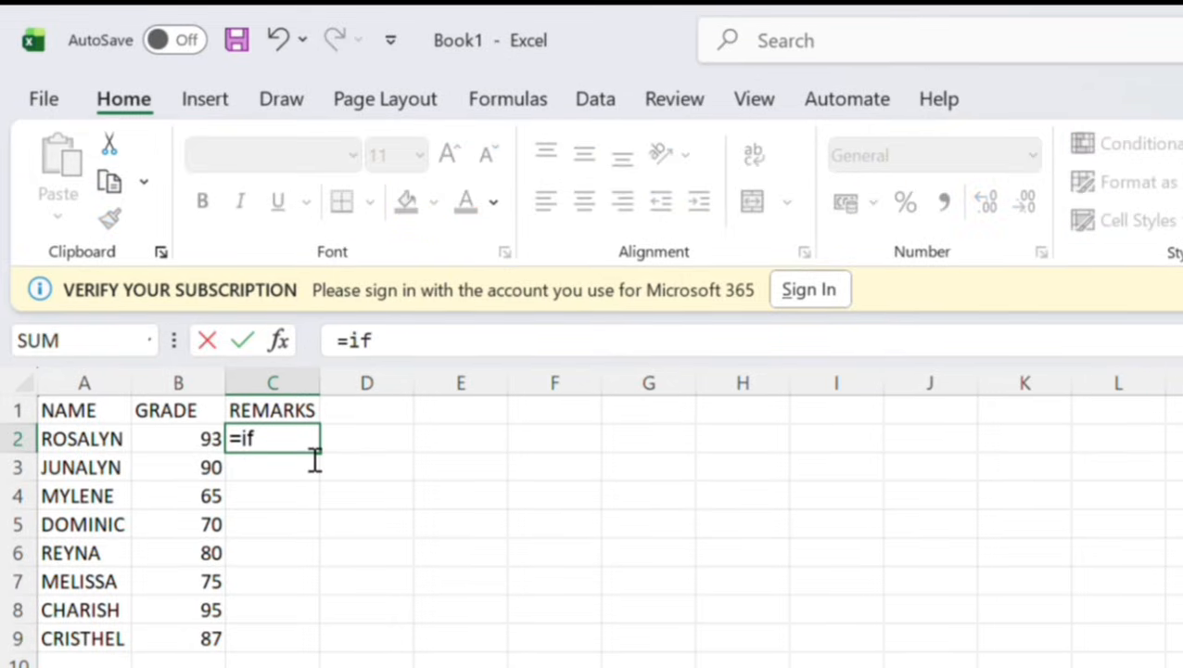
text(()
click(198, 450)
text(>75,"P)
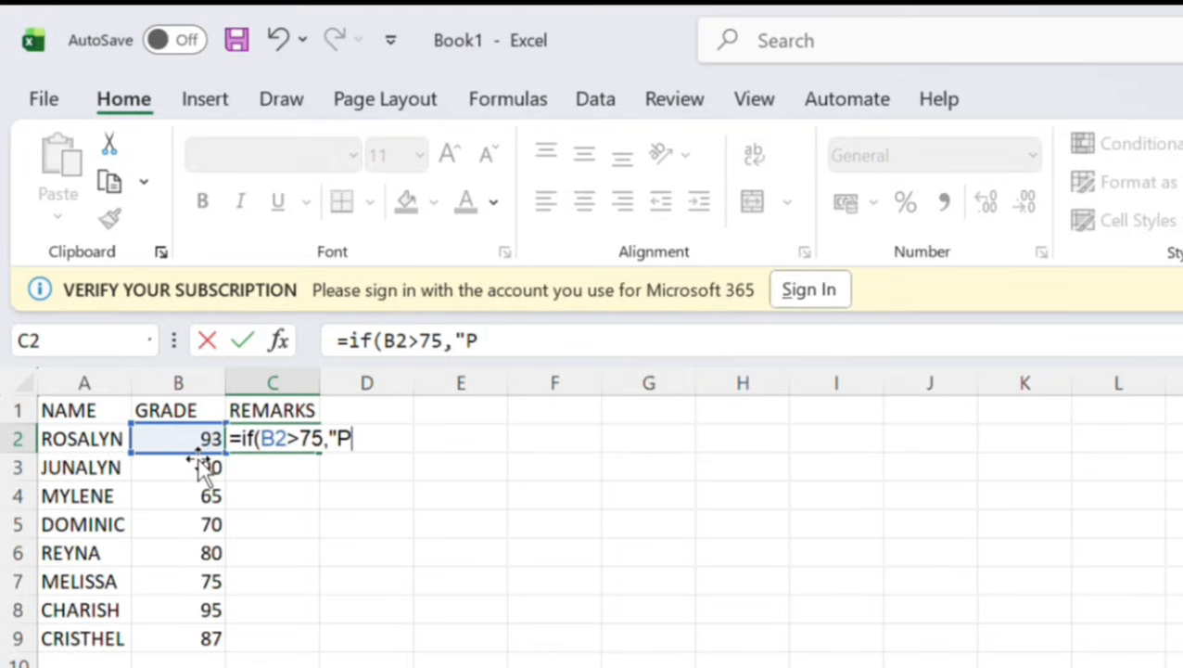
text(ass","Fail")
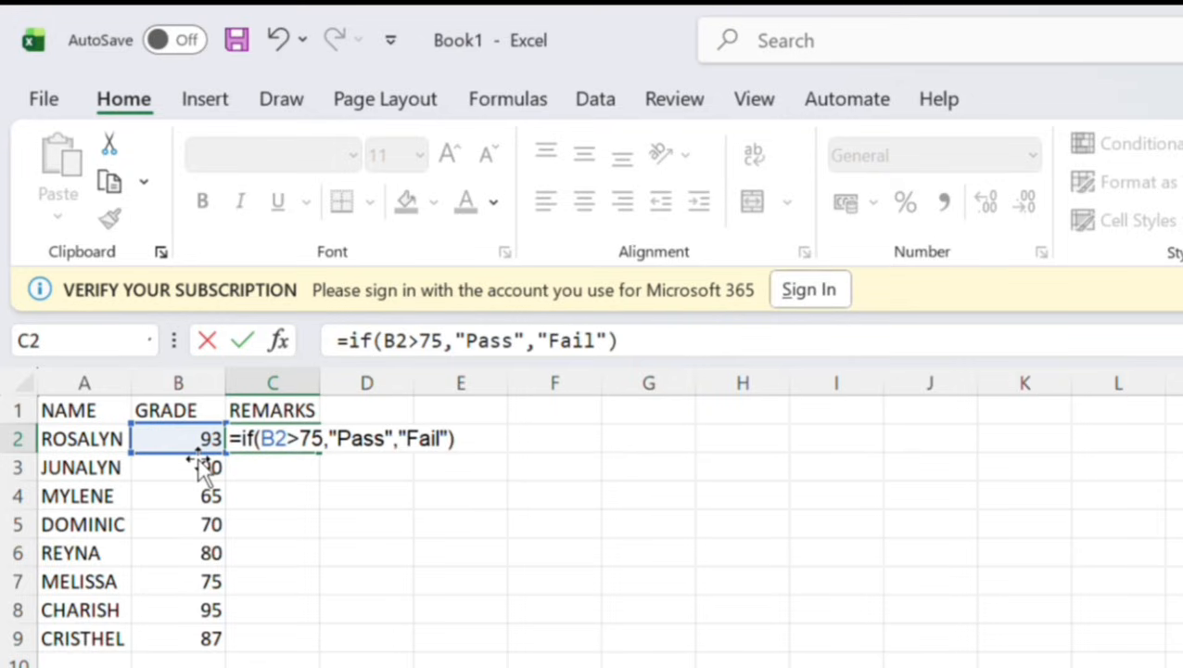
key(Return)
click(283, 444)
drag(318, 449, 303, 660)
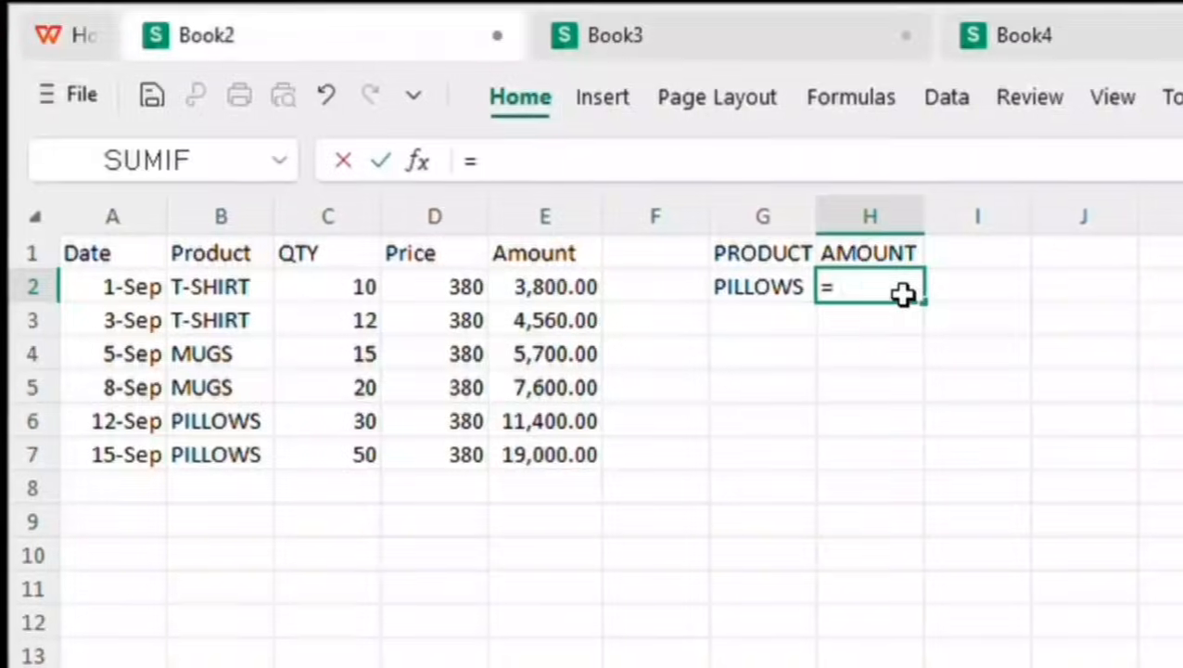
Enter a SUMIF formula in H2 with range B2:E7, criterion G2 and sum range E2:E7
text(SUMIF)
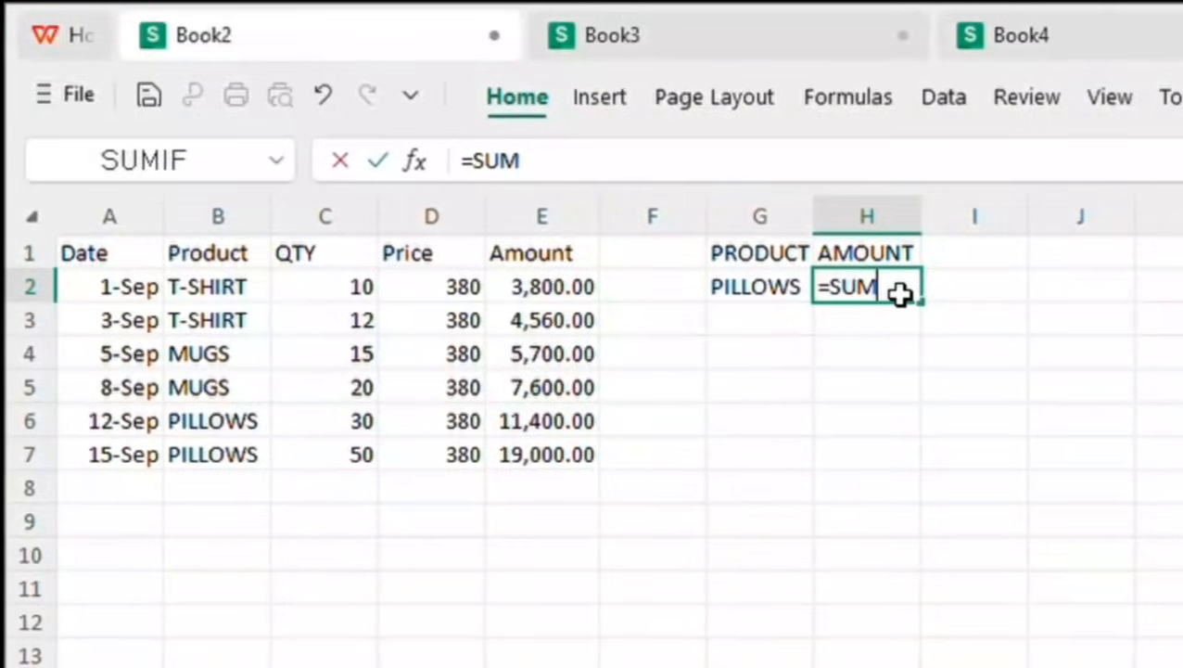
text(()
drag(182, 285, 542, 467)
text(,)
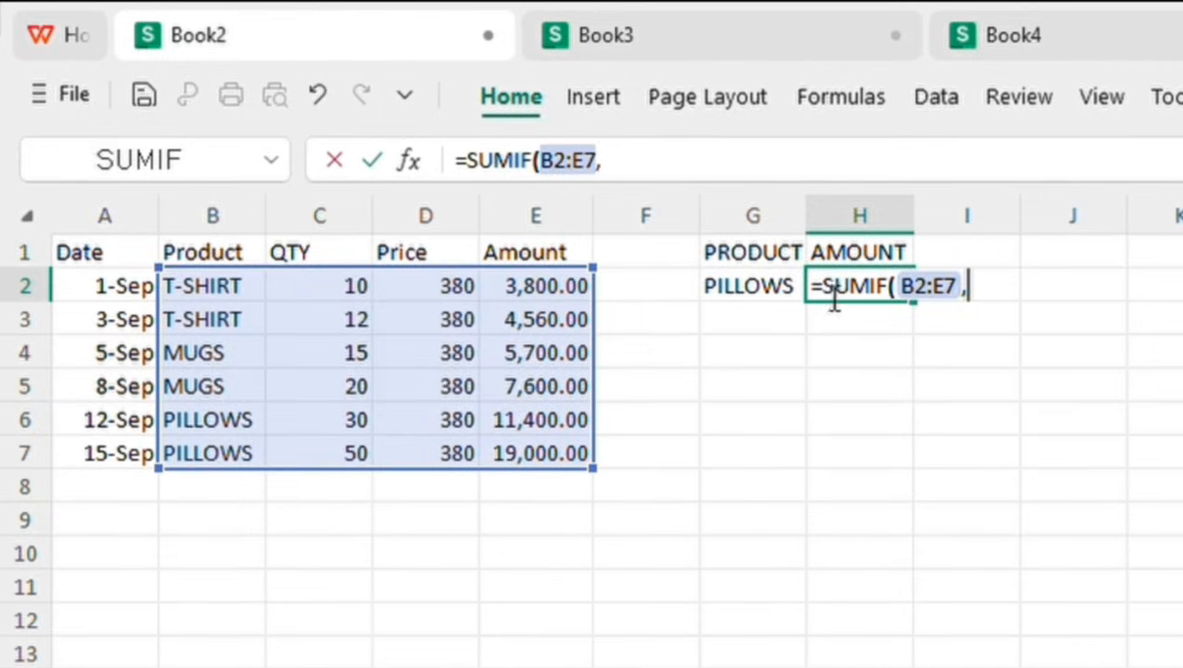
click(784, 295)
text(,)
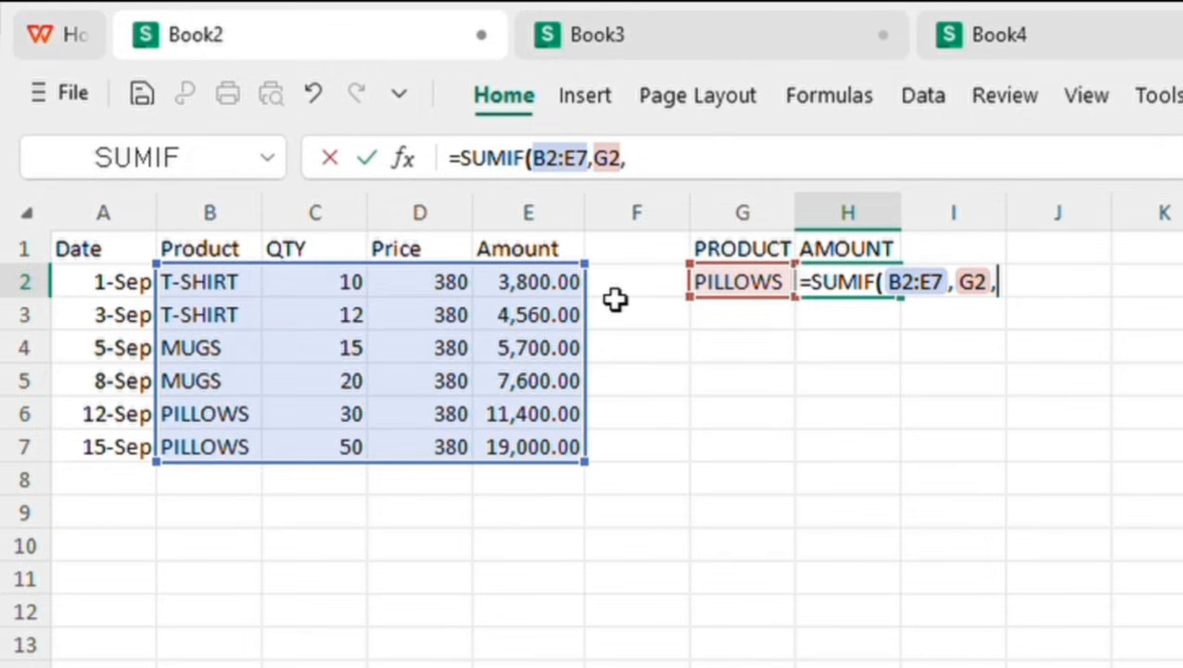
click(529, 291)
drag(528, 293, 544, 446)
text())
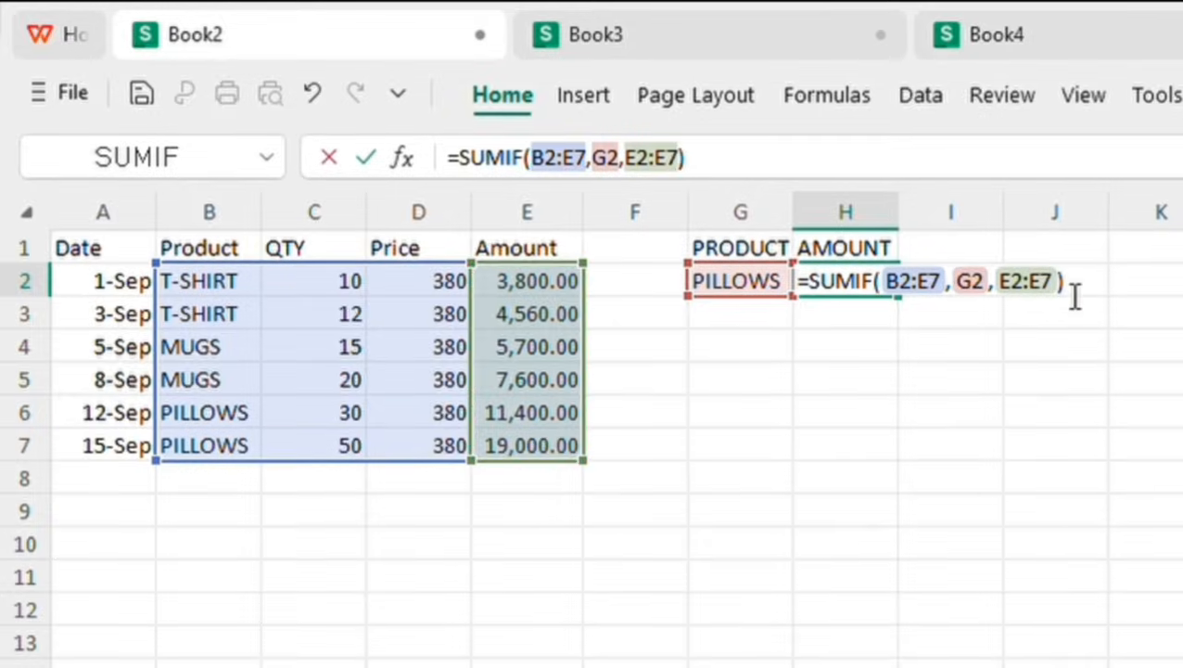
key(Return)
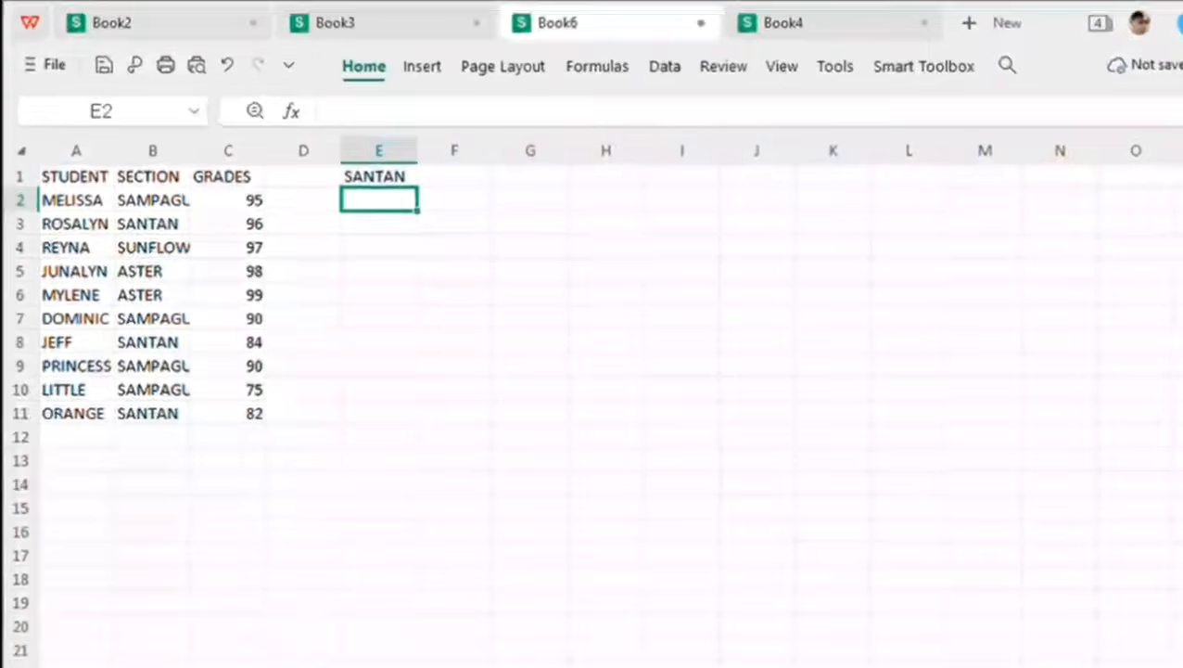
Enter a COUNTIF formula in E2 over A2:C11 with E1 as the criterion, and check the SANTAN cells in the SECTION column
text(=COUNTIF()
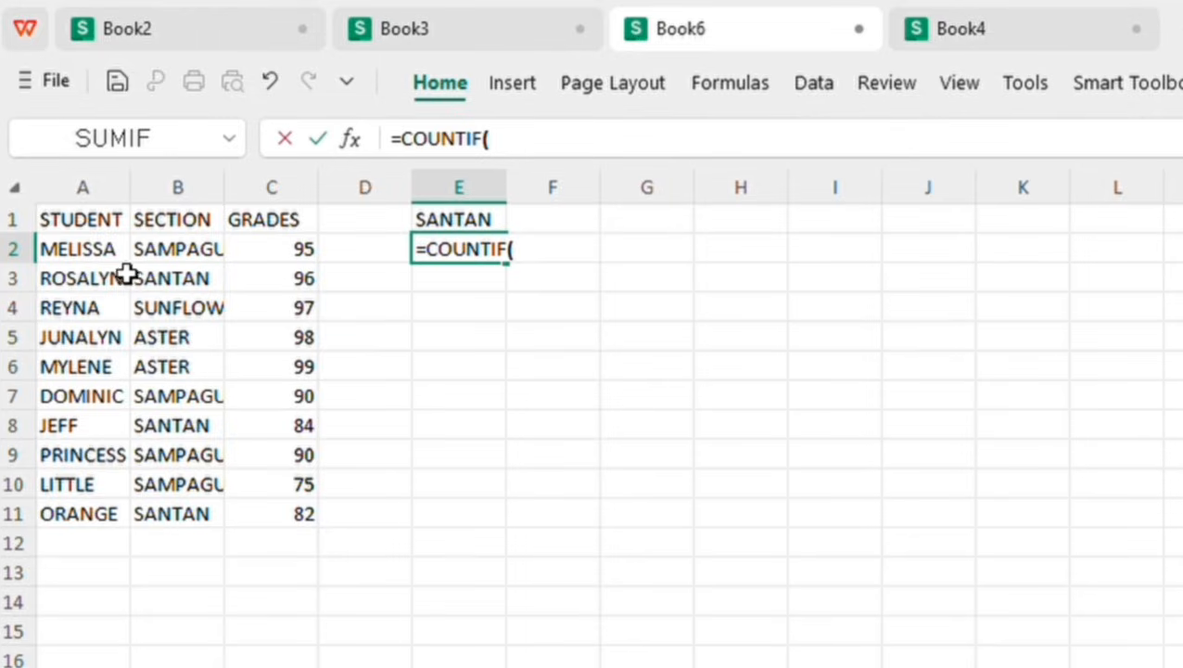
mouse_move(74, 249)
mouse_down()
mouse_move(93, 289)
mouse_move(116, 513)
mouse_move(283, 505)
mouse_move(279, 524)
mouse_up()
text(,)
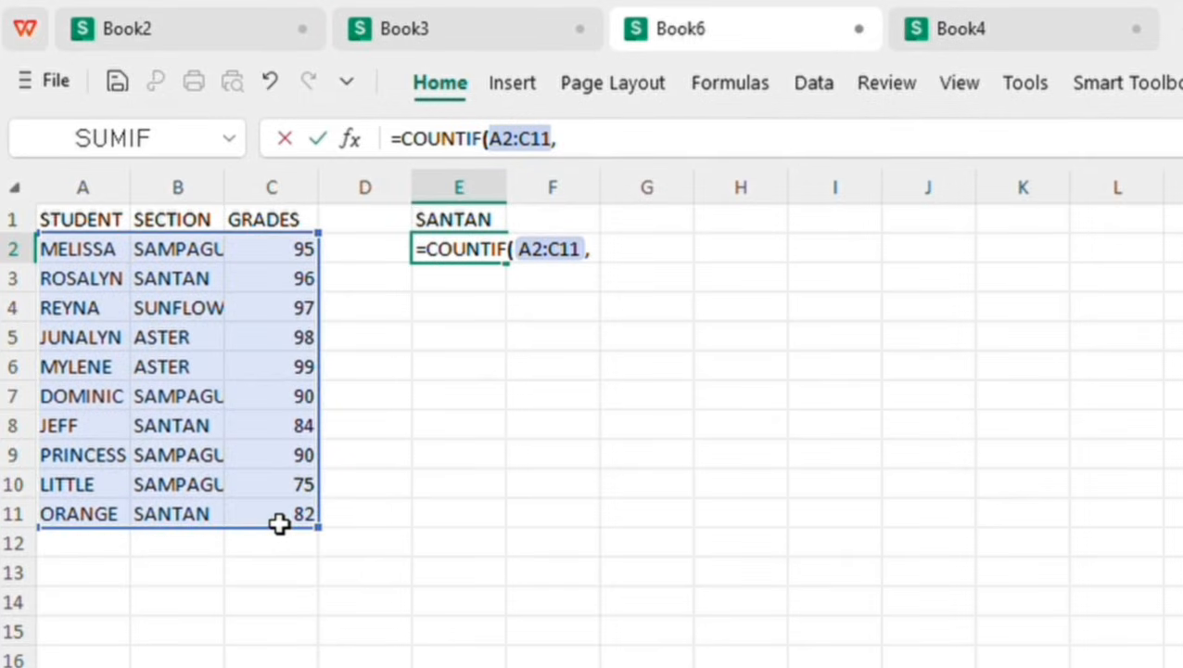
click(480, 220)
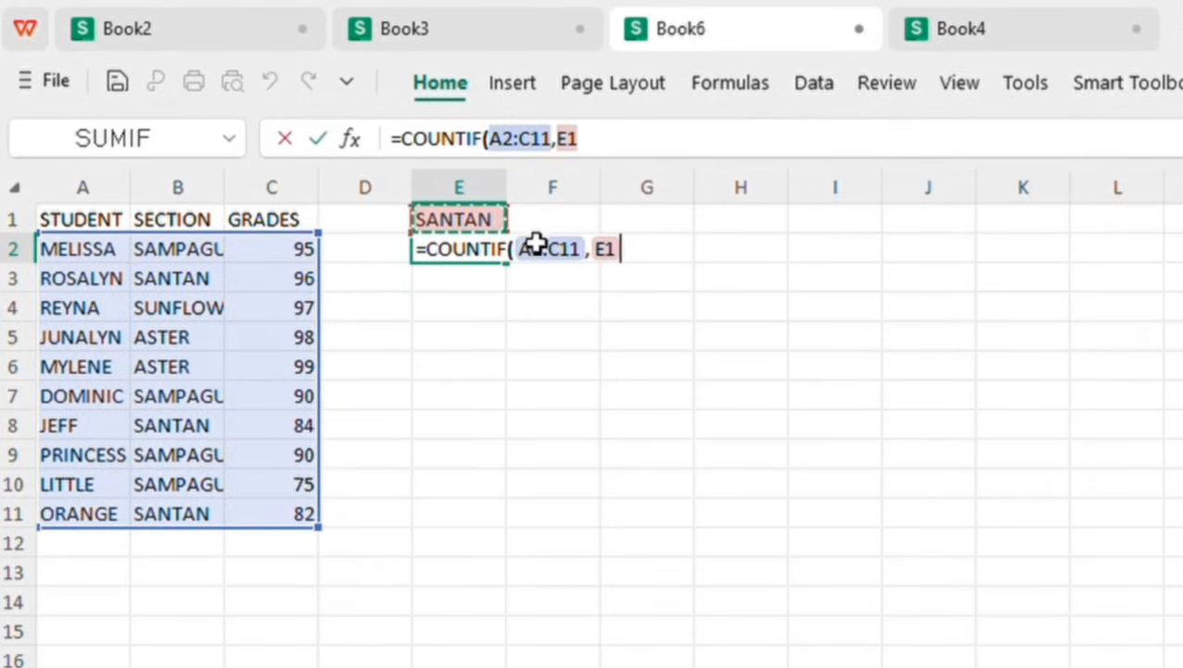
text())
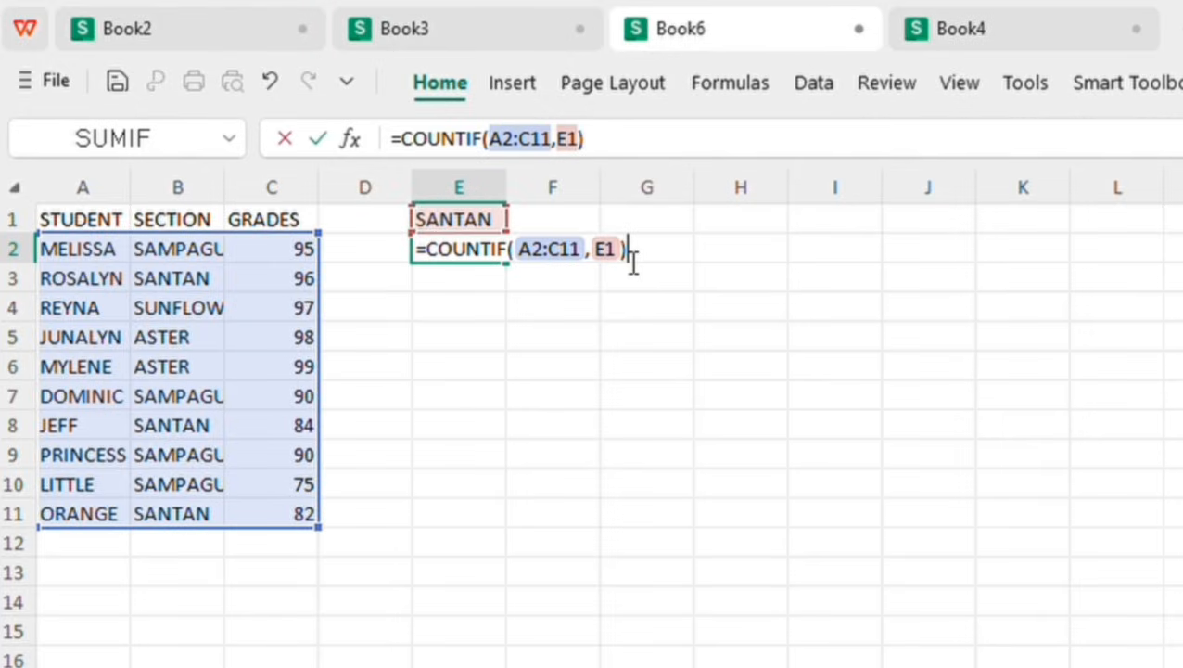
key(Return)
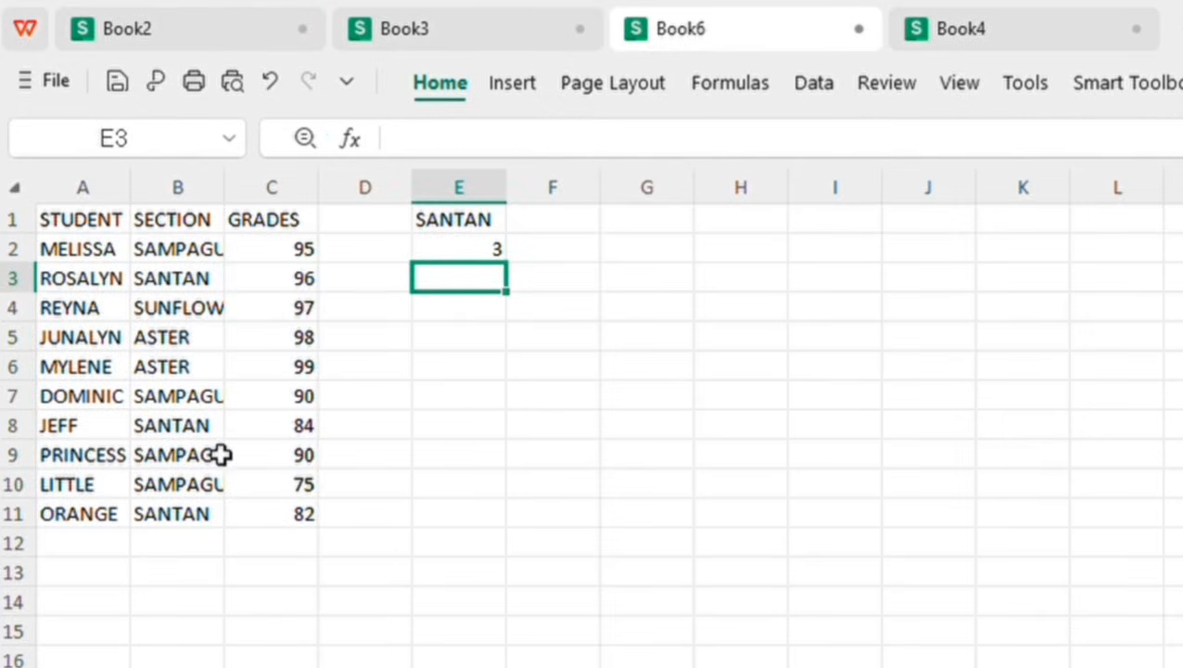
click(186, 438)
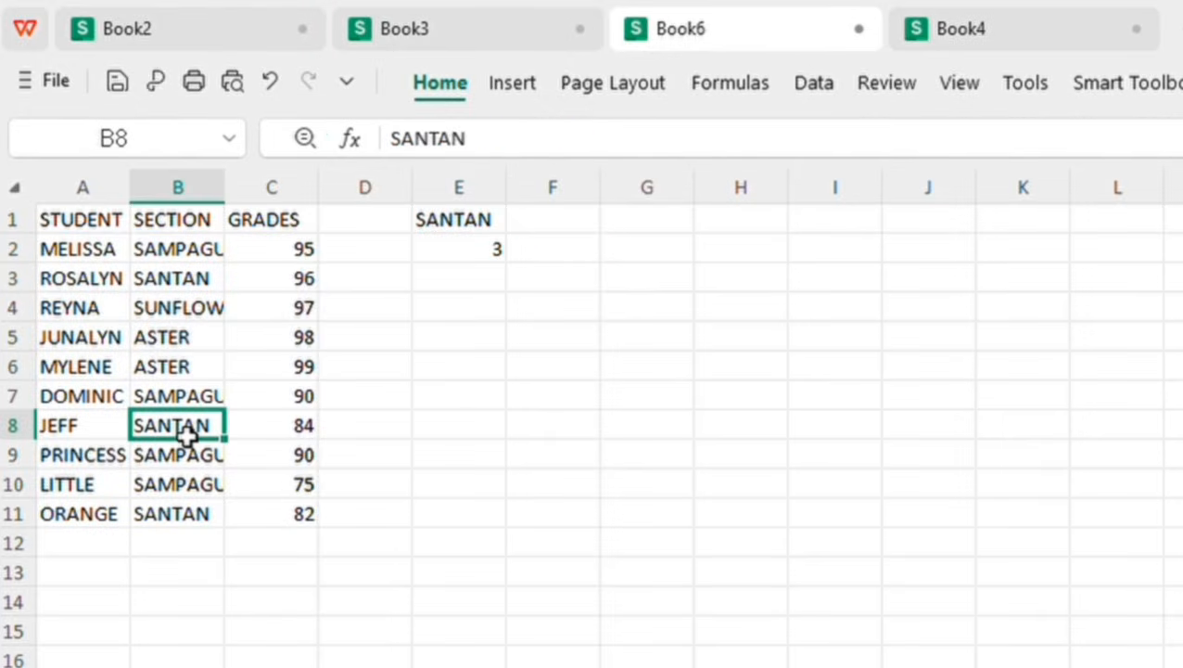
click(188, 530)
click(179, 287)
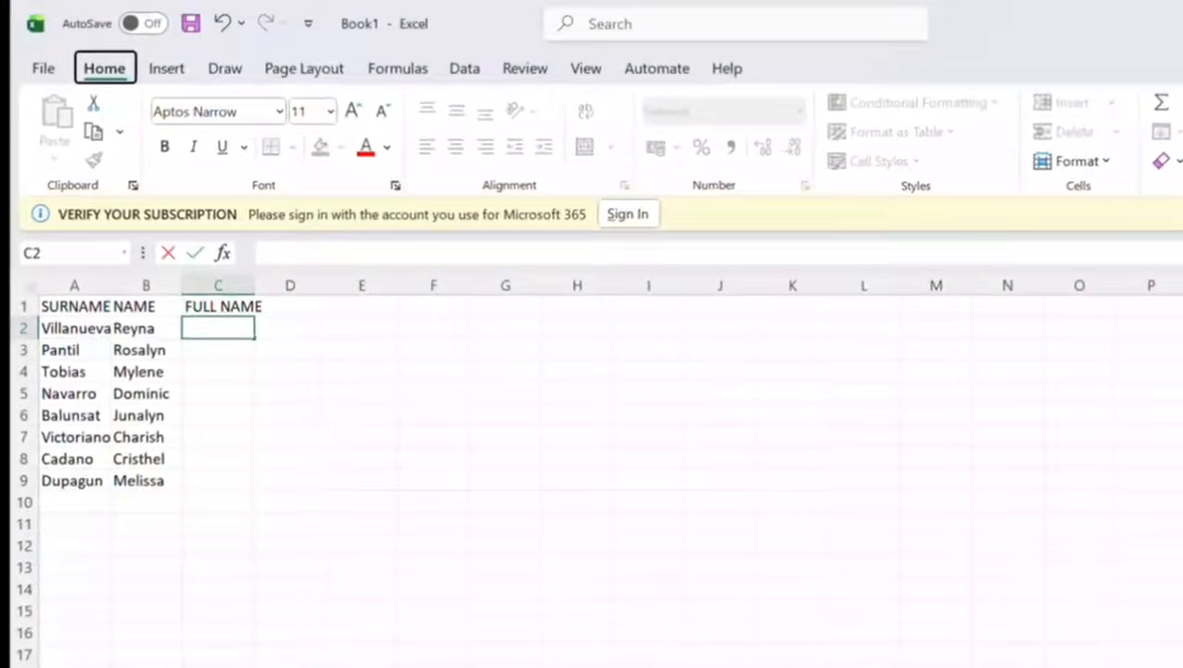
Enter a CONCATENATE formula in C2 that joins the surname in A2 and the name in B2
text(=concatenat)
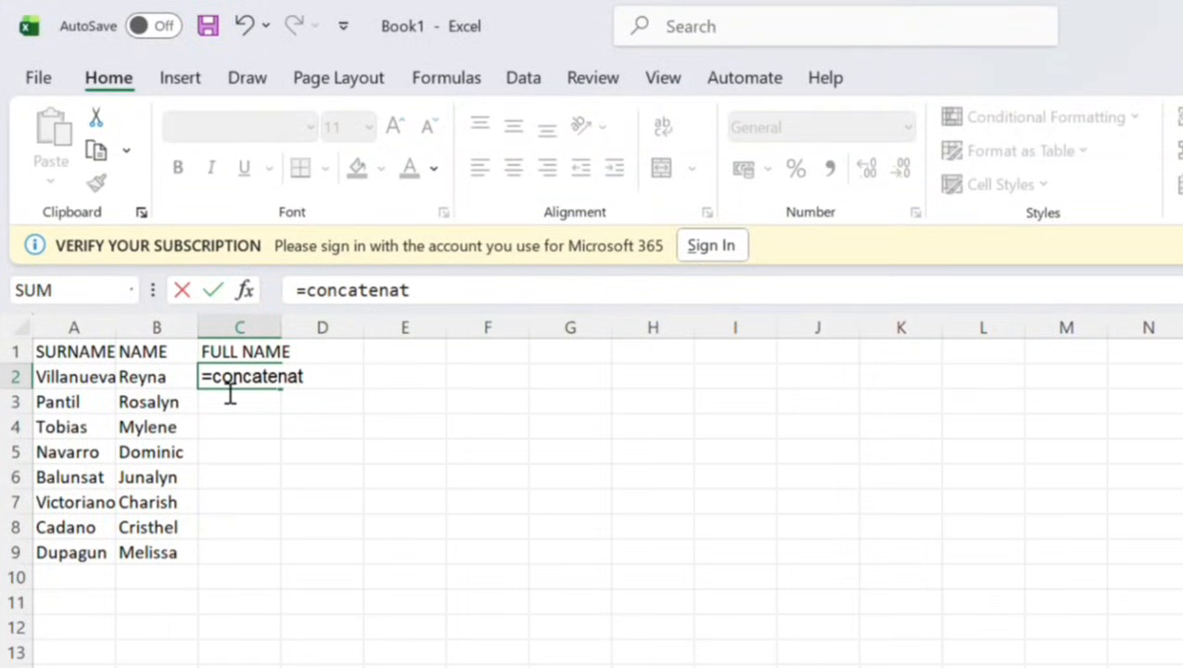
text(e()
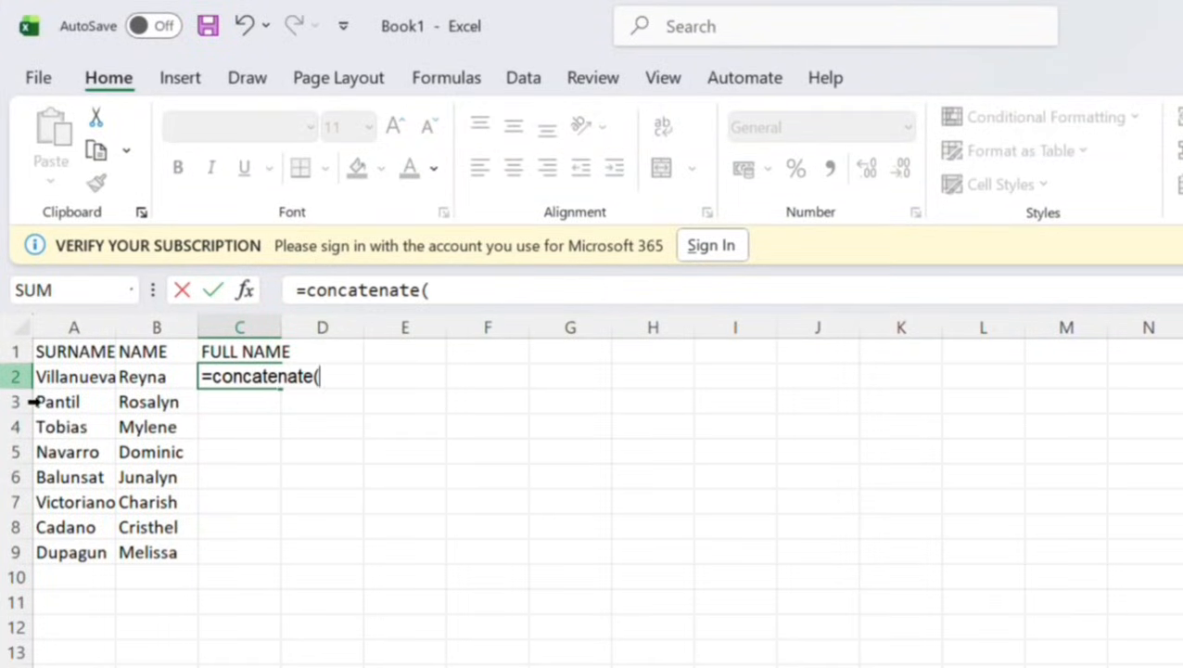
click(74, 377)
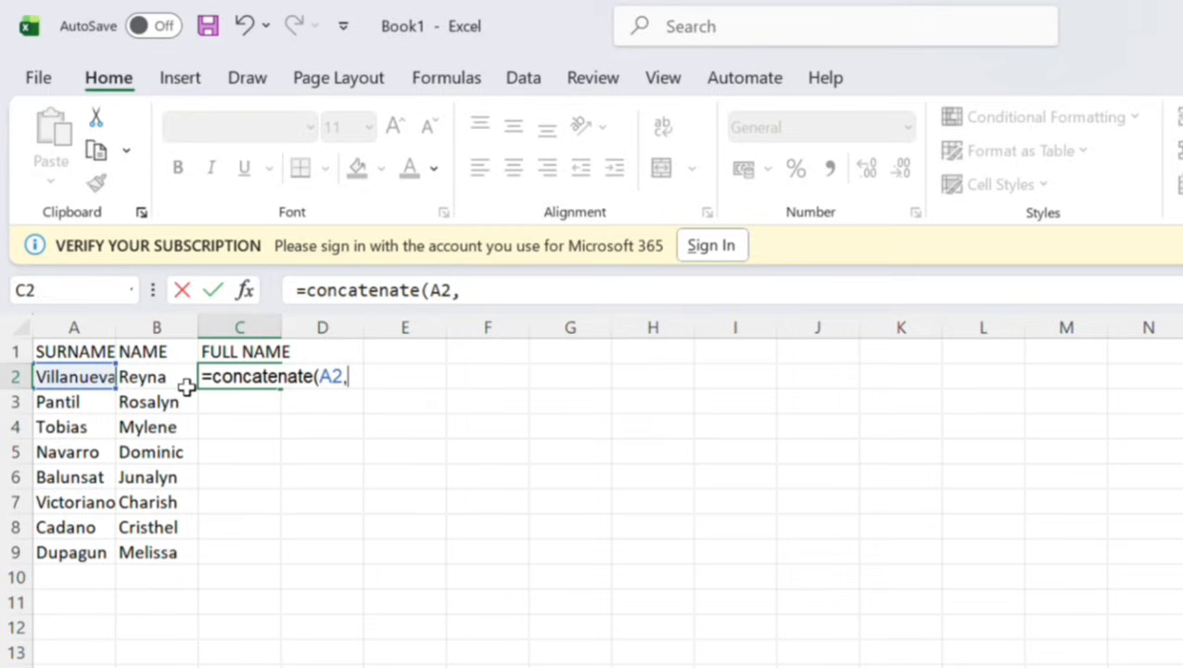
click(186, 387)
text())
key(Return)
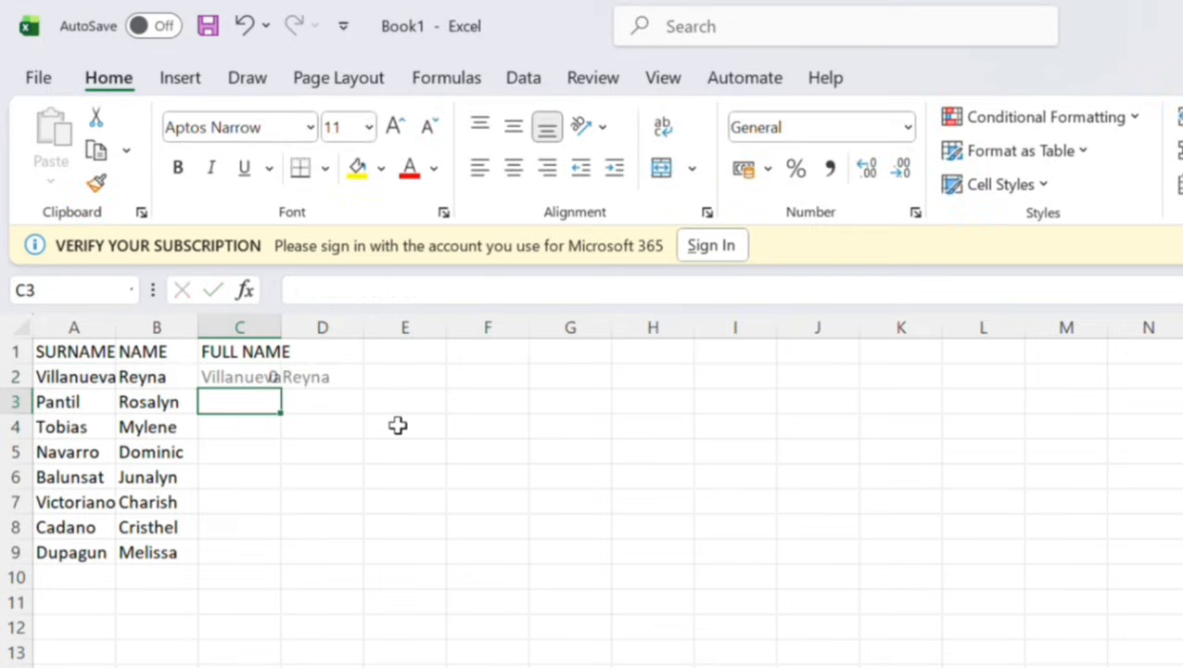
Edit the CONCATENATE formula in C2 to insert a space " " as a separate argument between A2 and B2
double_click(266, 383)
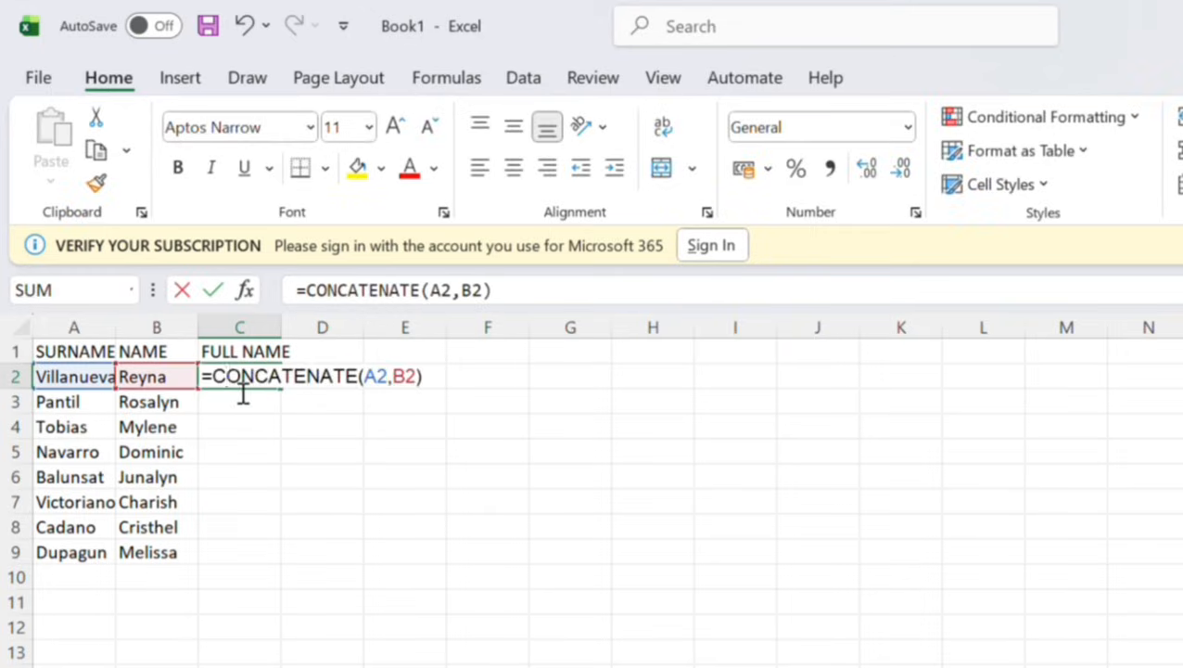
click(394, 378)
text(" ")
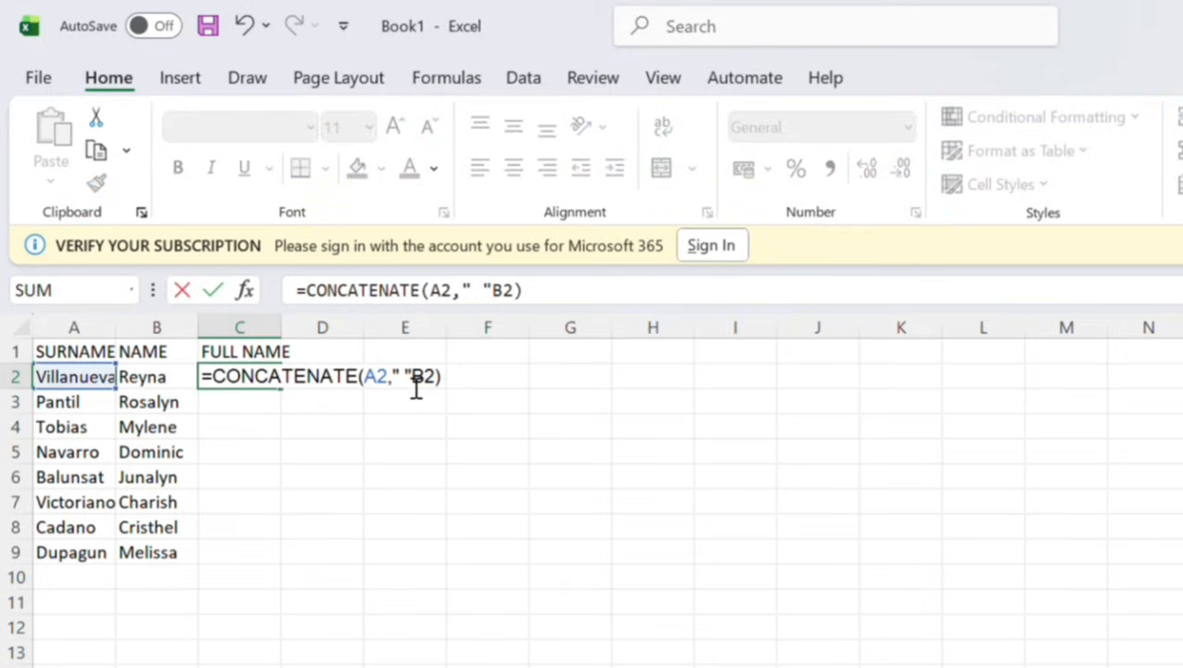
text(,)
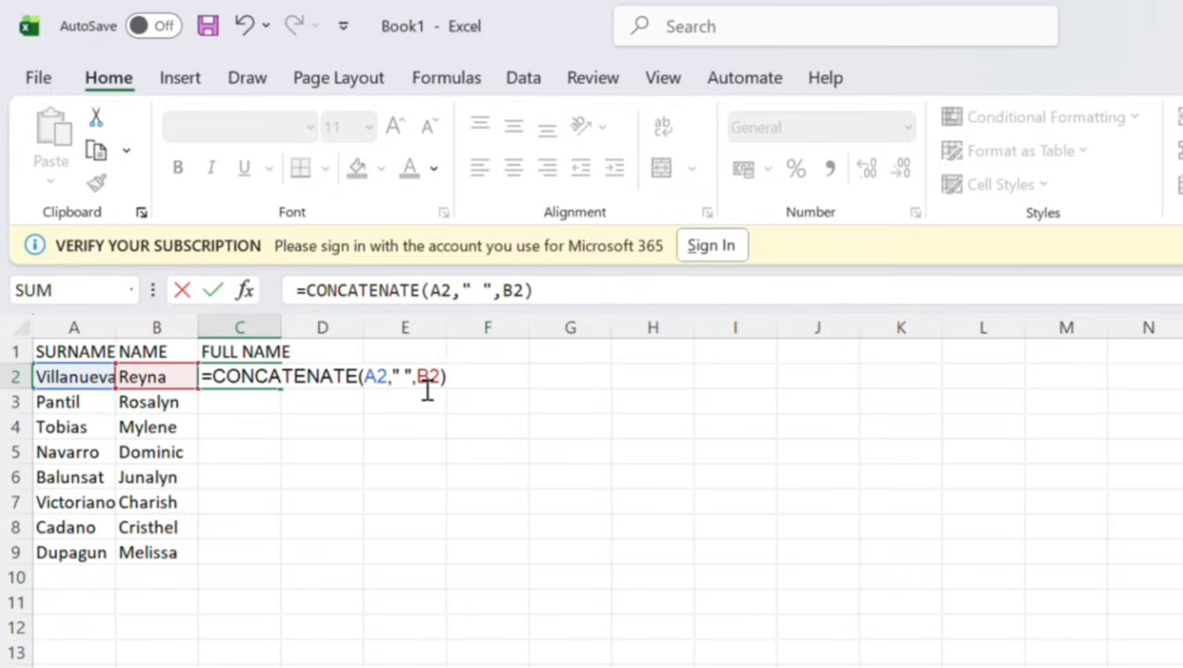
key(Return)
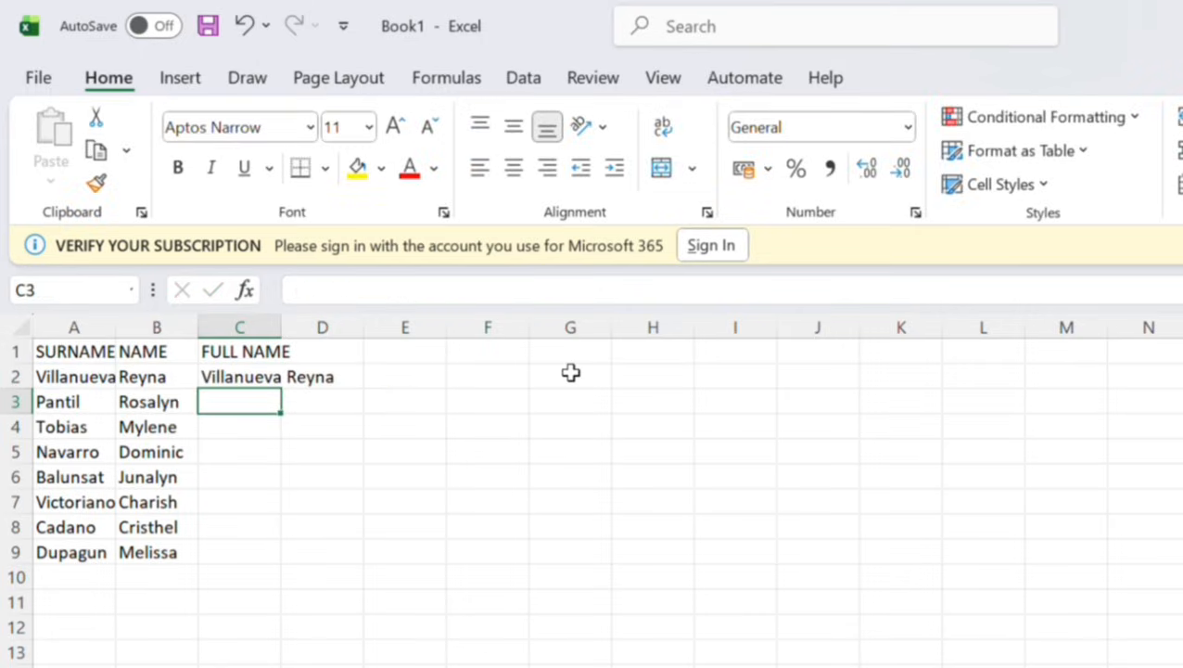
Fill the CONCATENATE formula from C2 down to C9 and fit column C's width to the full names
click(269, 380)
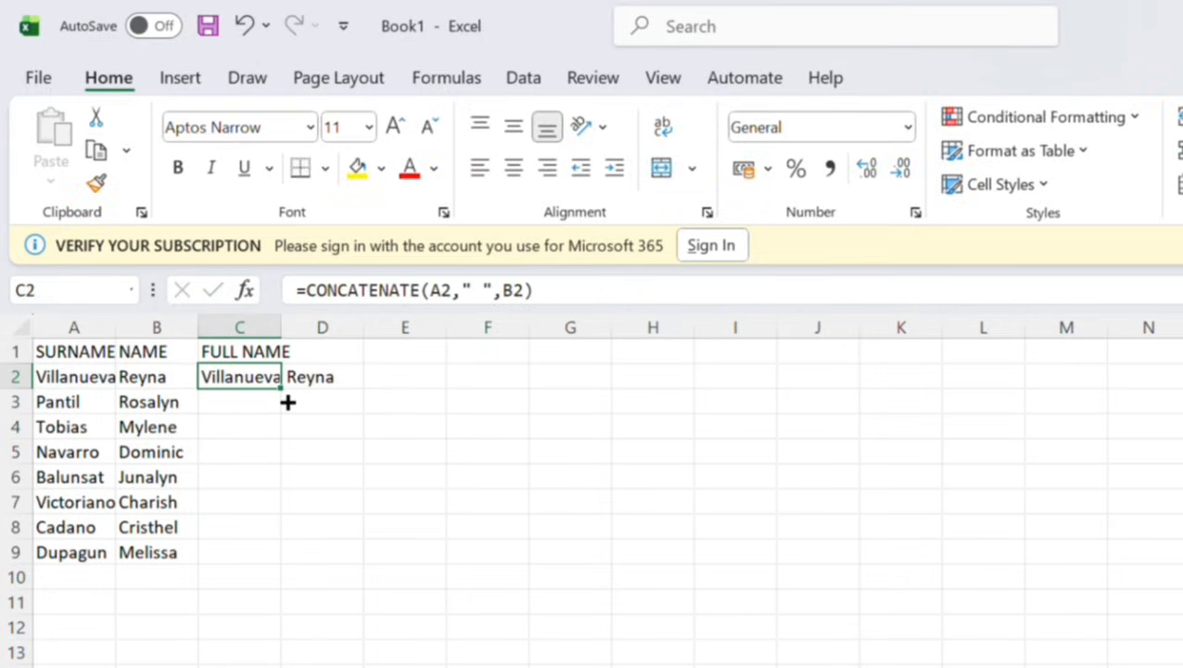
drag(288, 401, 334, 569)
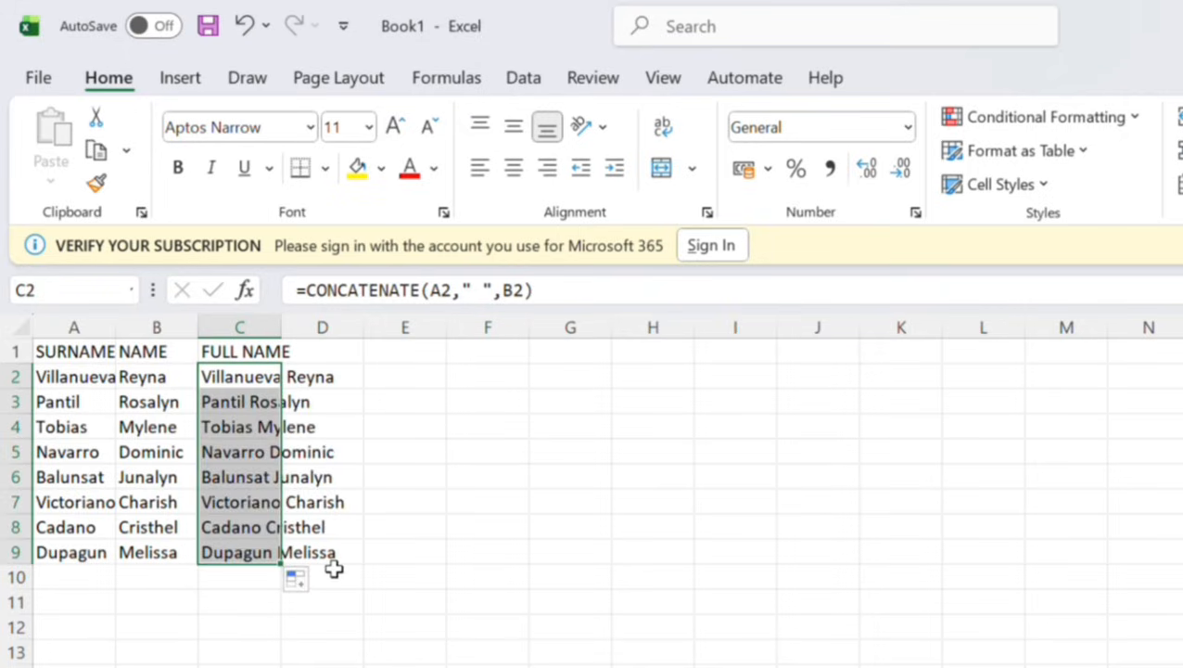
click(269, 328)
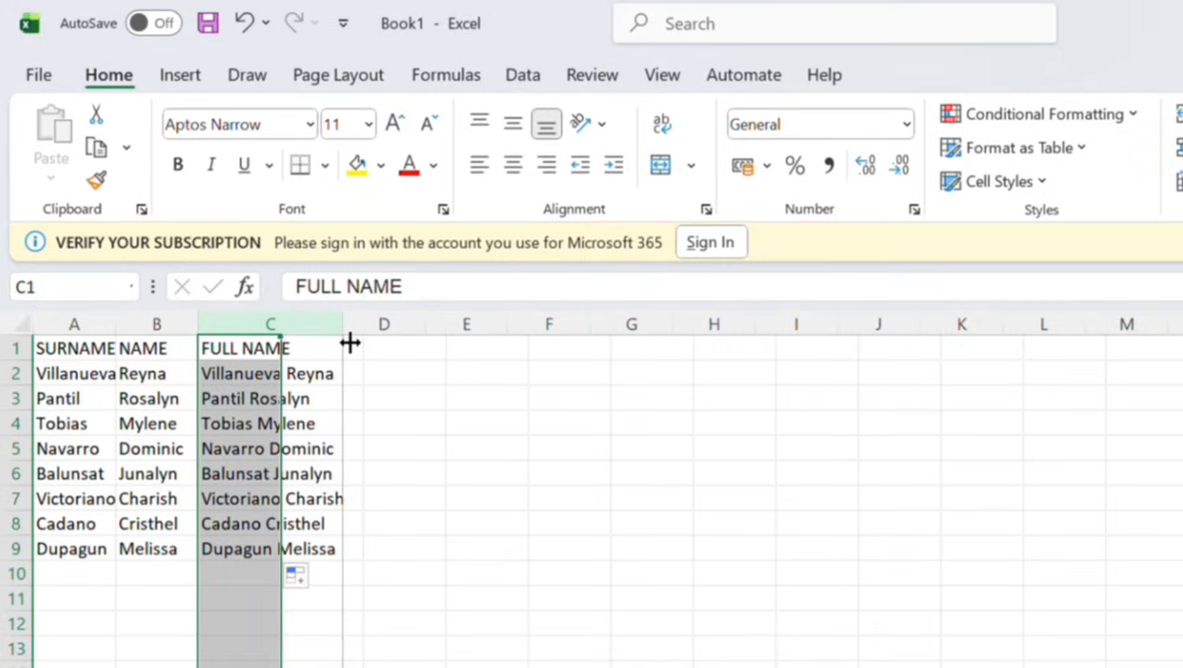
double_click(348, 342)
Enter a formula in D2 that joins A2, a space and B2 with the & operator
click(375, 369)
text(=)
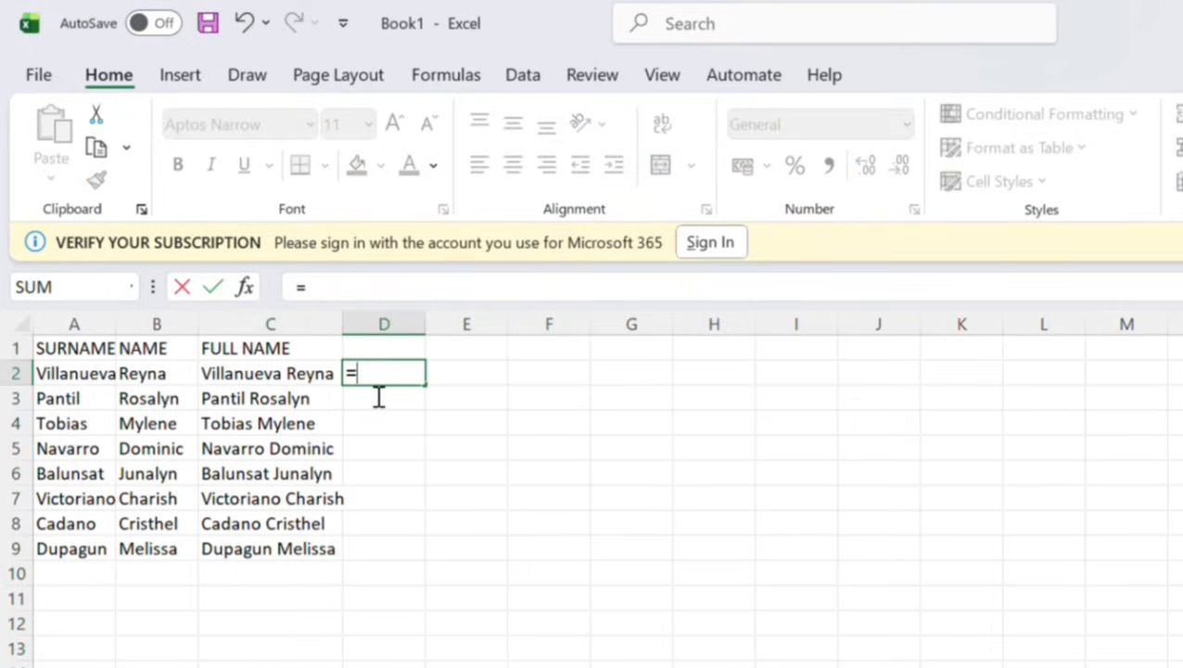
click(108, 382)
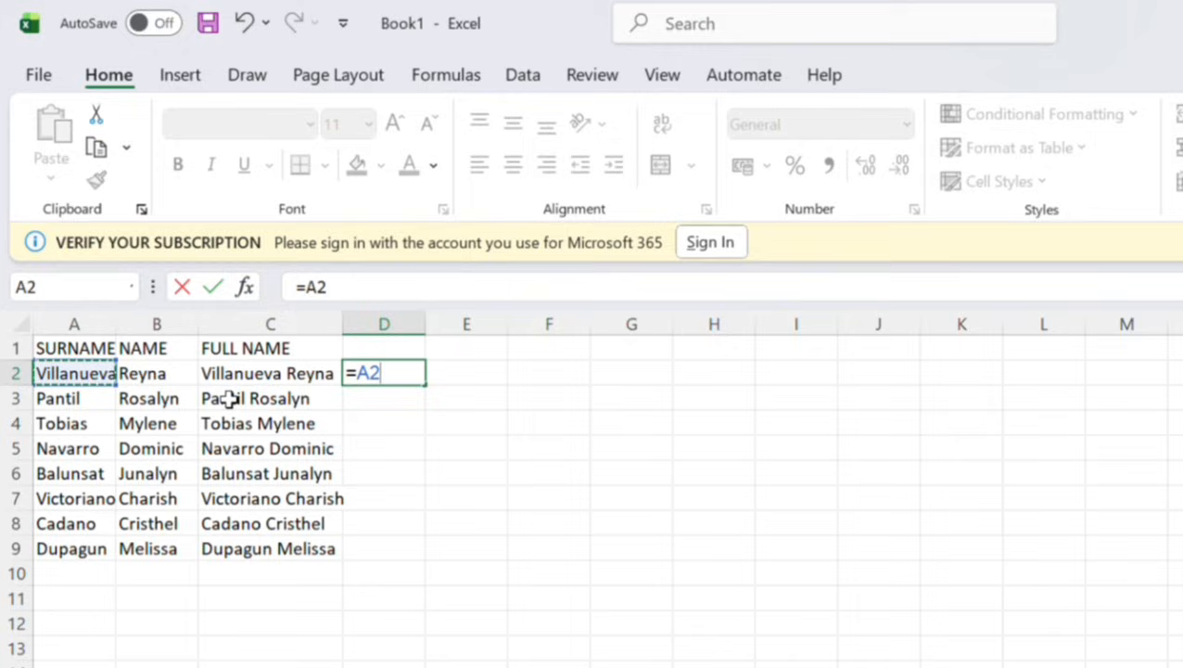
text(&)
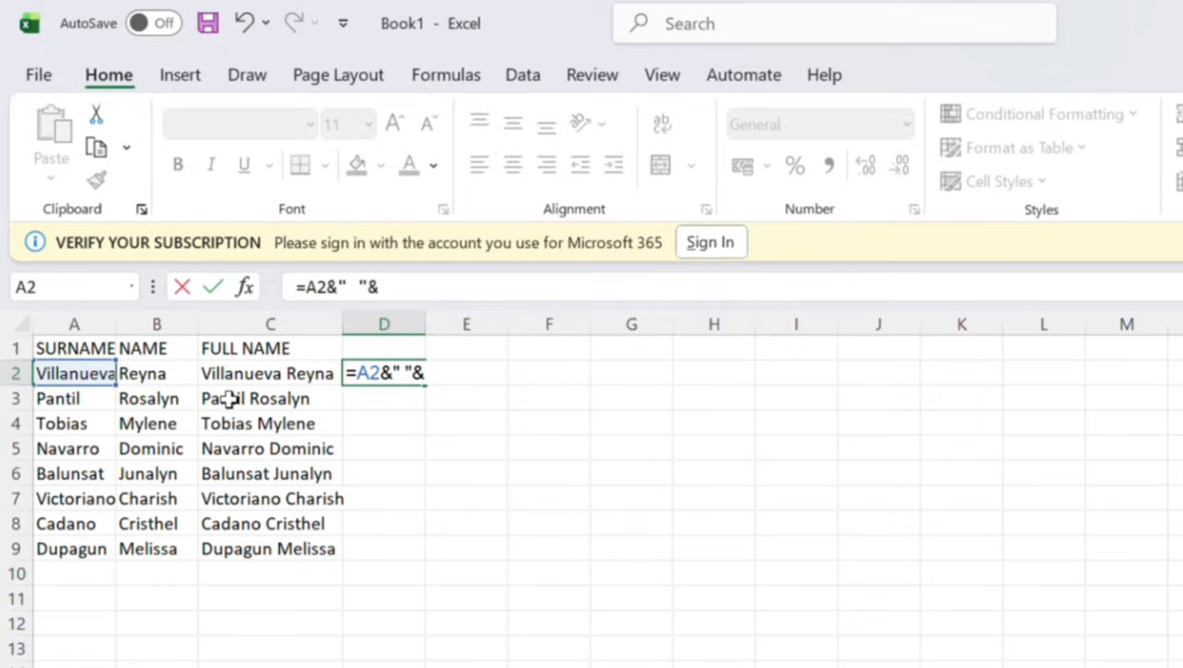
text(" "&)
click(143, 379)
key(Return)
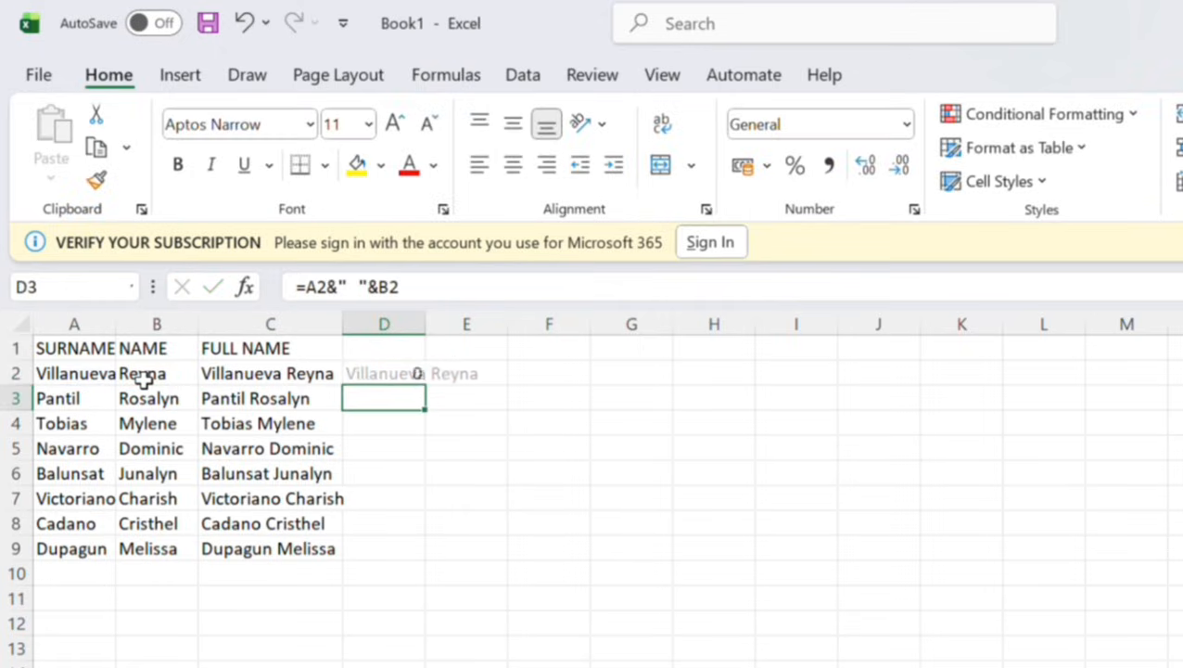
Fill the & formula from D2 down to D9 and widen column D to fit the full names
click(384, 374)
drag(433, 396, 435, 564)
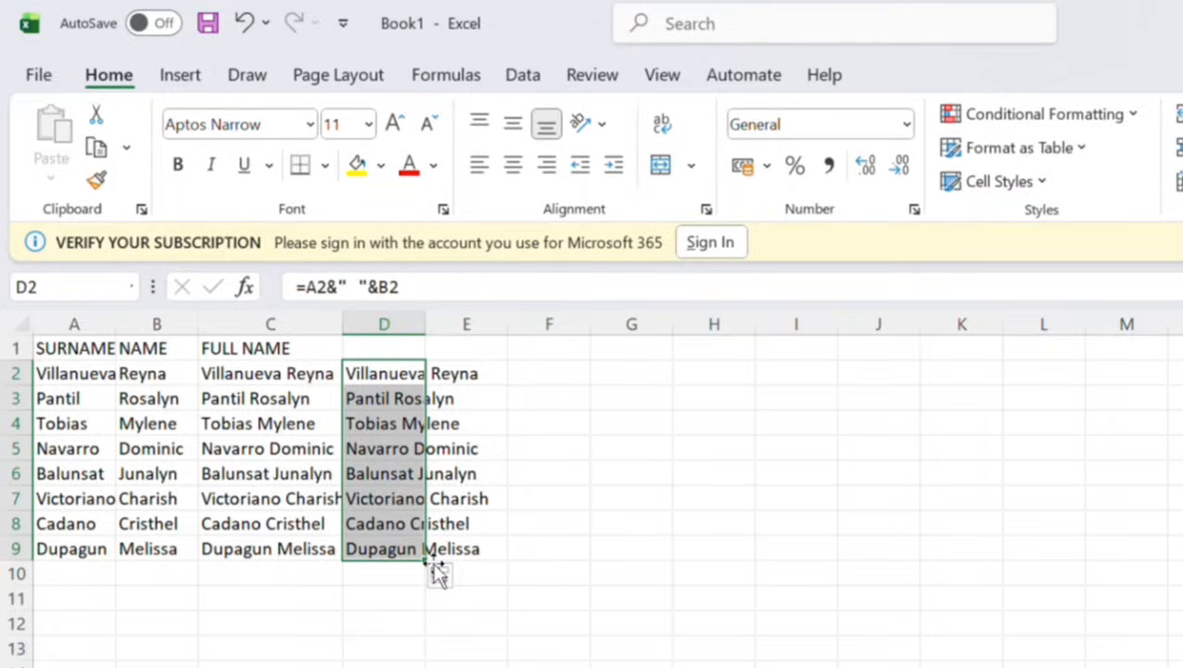
click(427, 339)
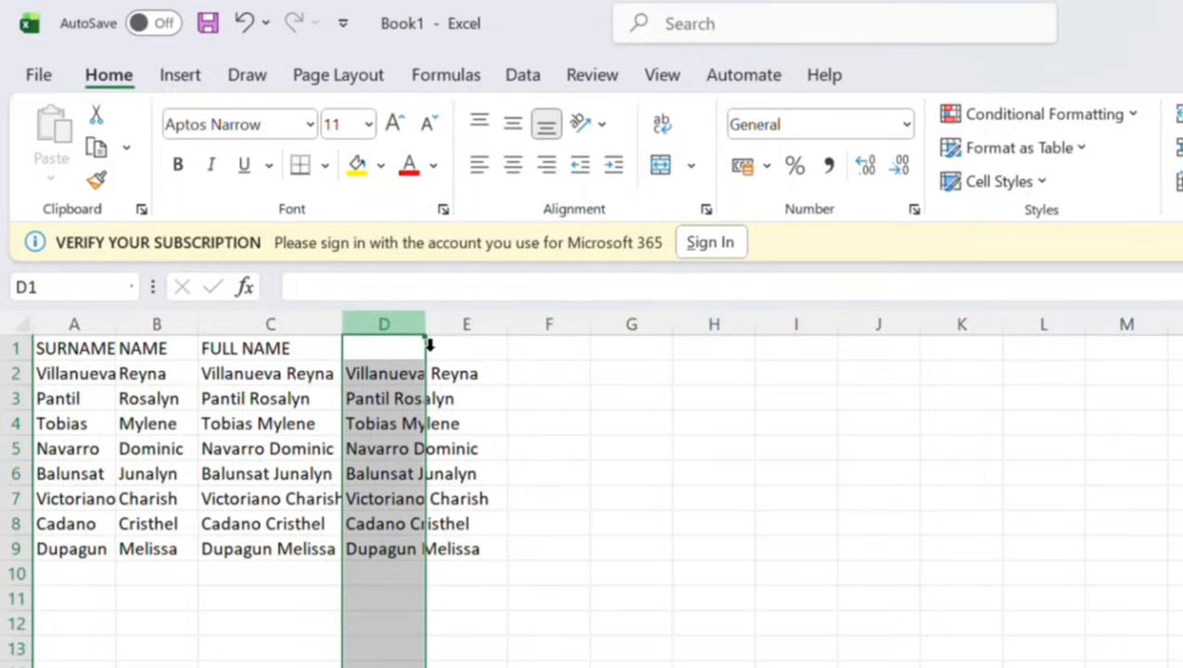
drag(430, 344, 496, 343)
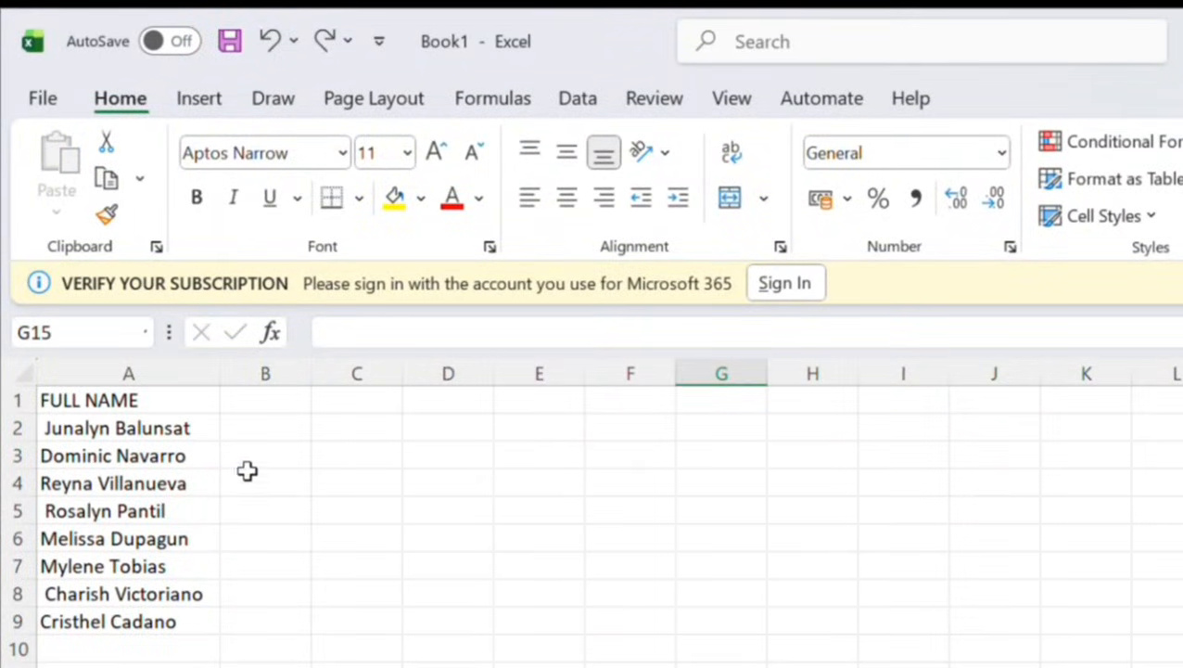
Enter a TRIM formula in B2 that removes the extra spaces from the full name in A2
click(268, 437)
text(=tr)
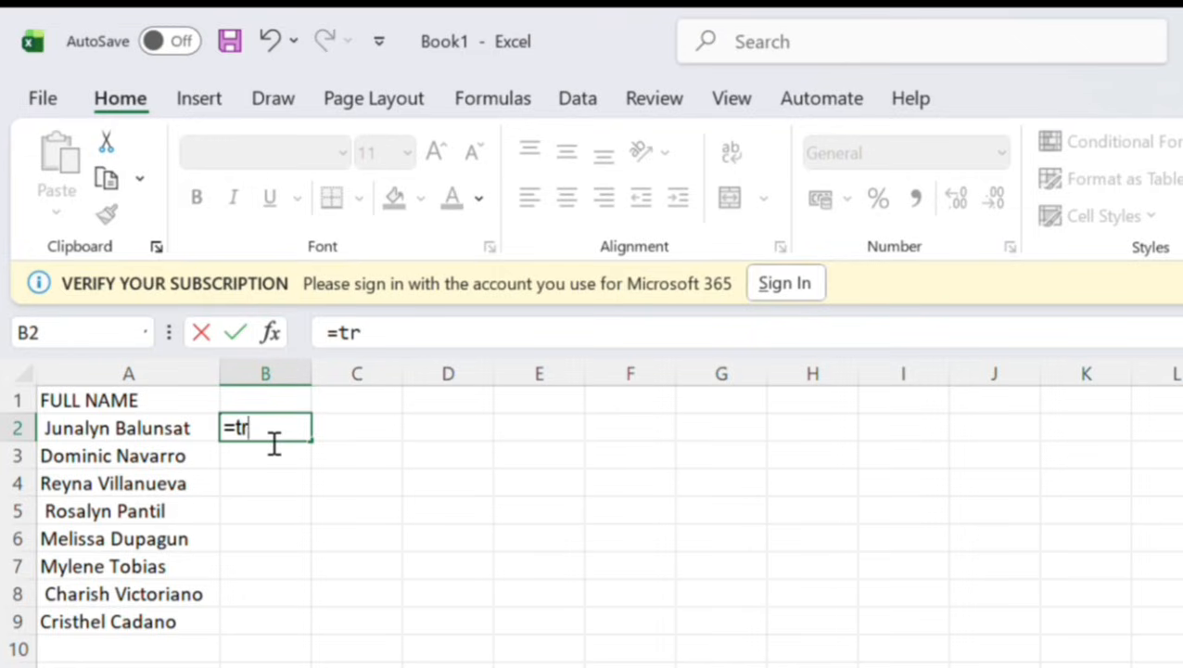
text(im()
click(77, 435)
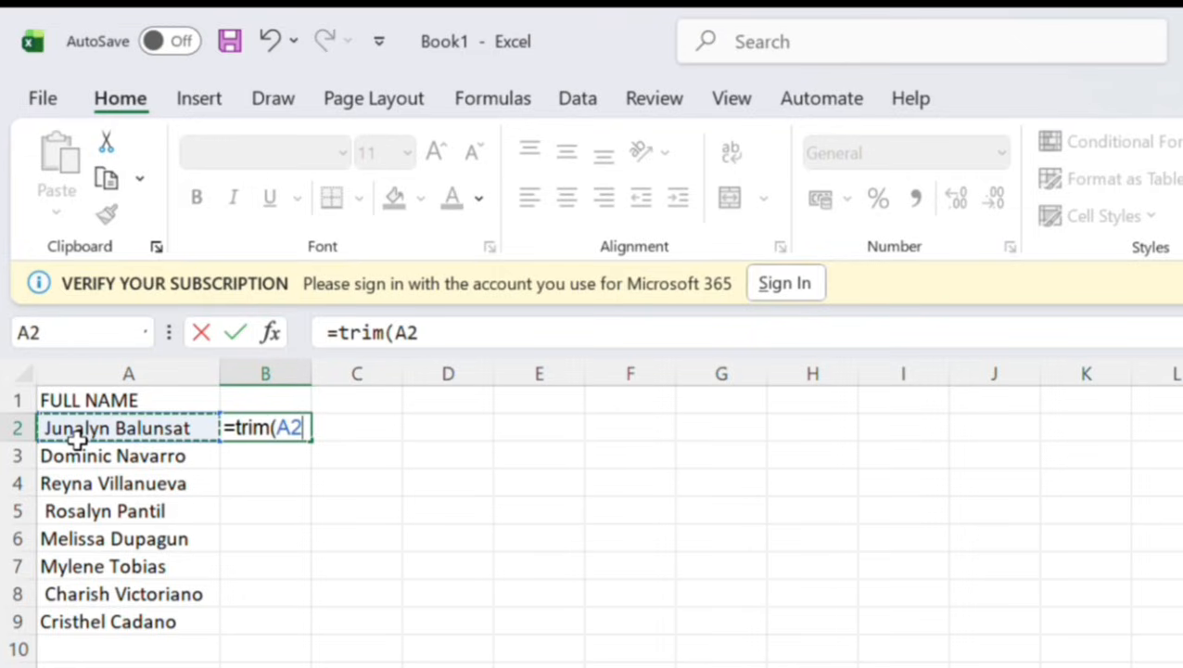
text())
key(Return)
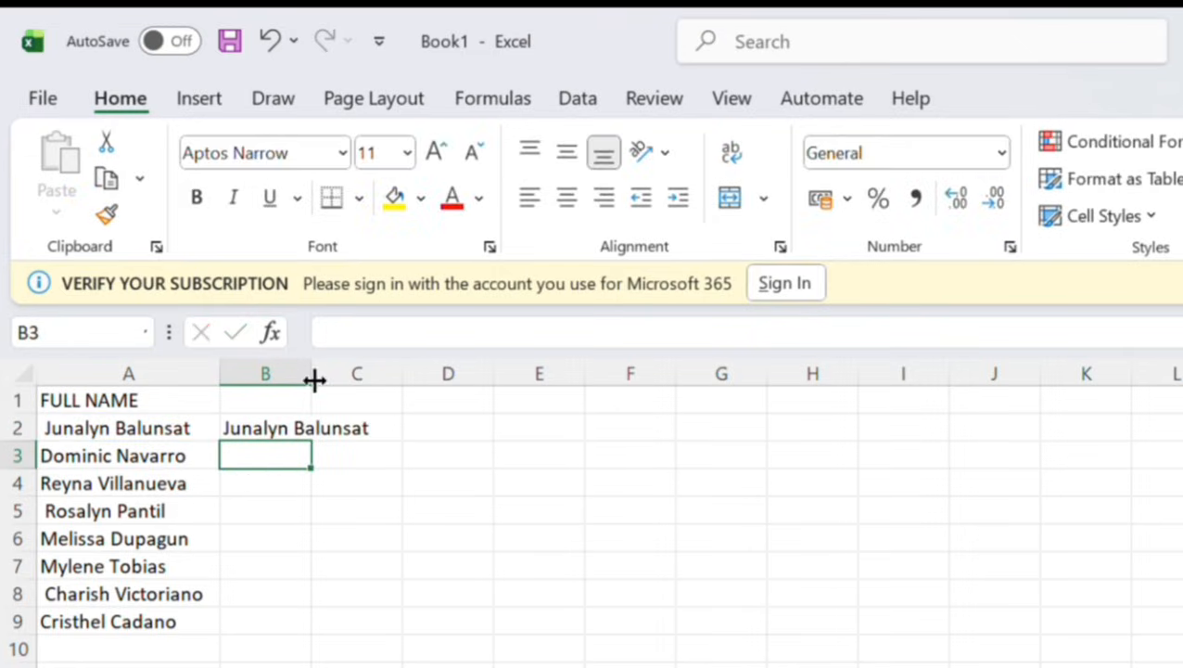
Fill the TRIM formula from B2 down to B9 and select column B
click(306, 427)
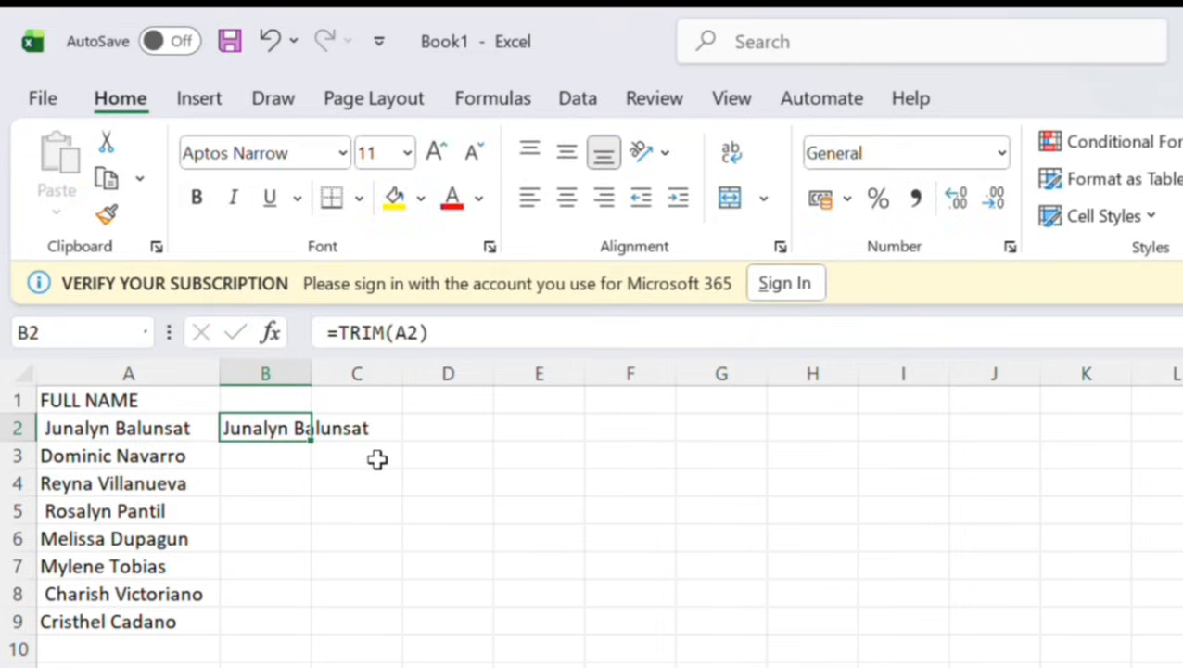
double_click(322, 456)
click(306, 376)
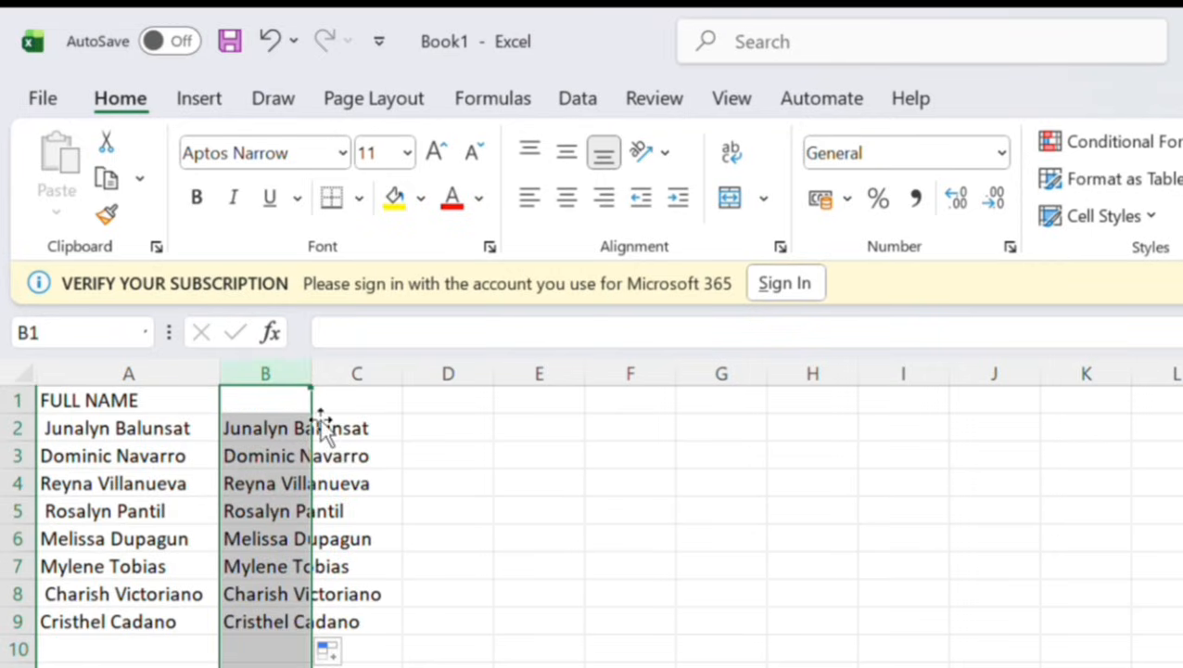